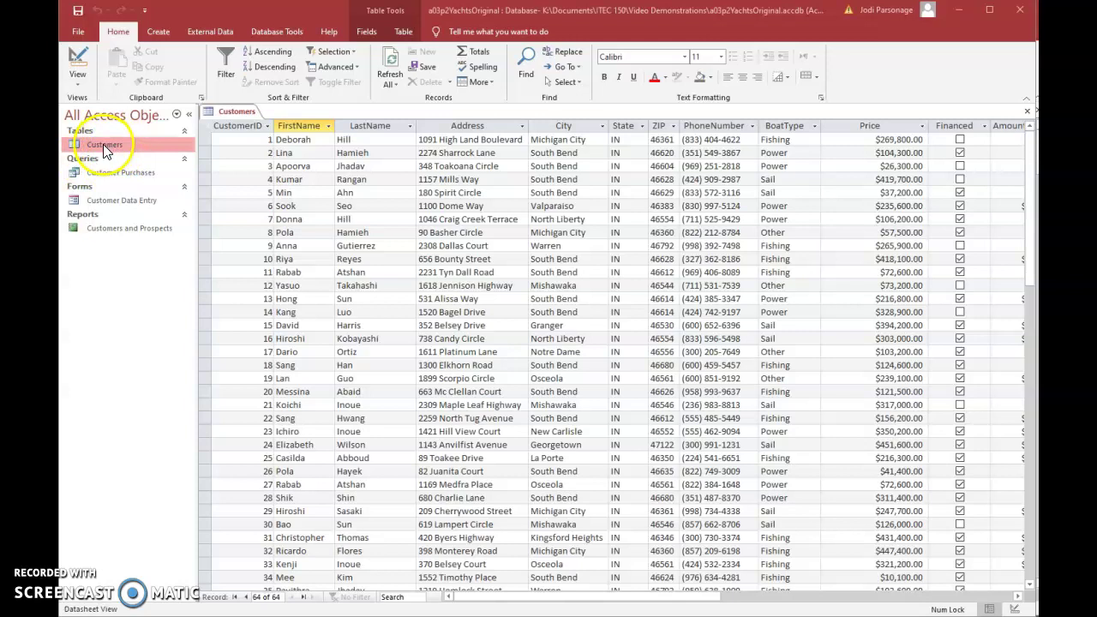
- Review the CustomerID through PhoneNumber columns and the BoatType through AmountFinanced columns of the Customers table
left_click(243, 126)
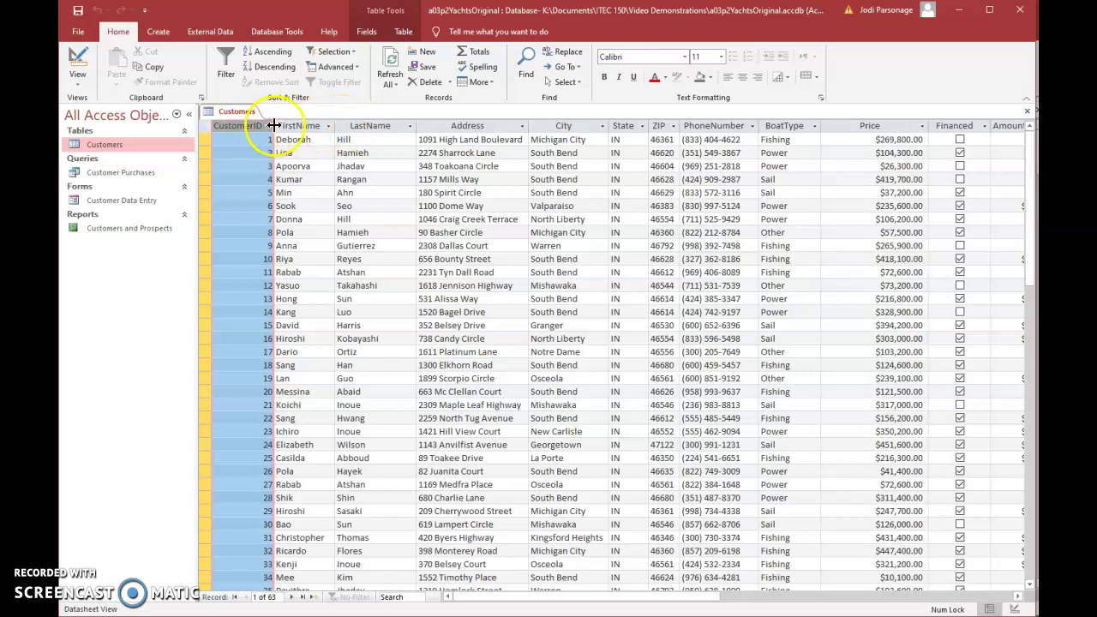
left_click_drag(710, 126, 257, 133)
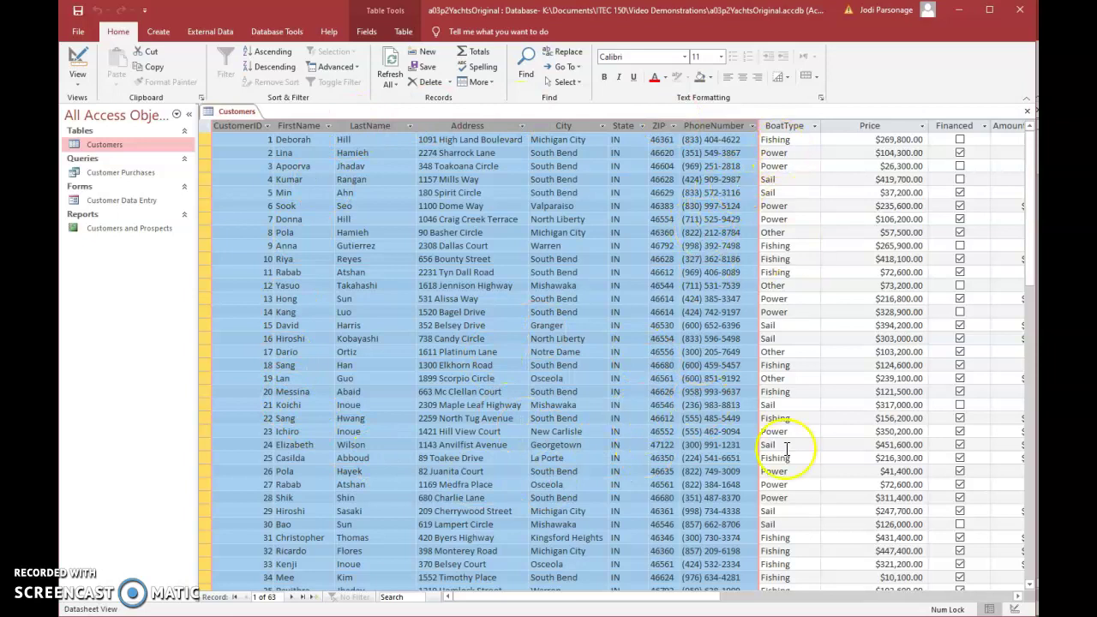
left_click_drag(692, 597, 717, 598)
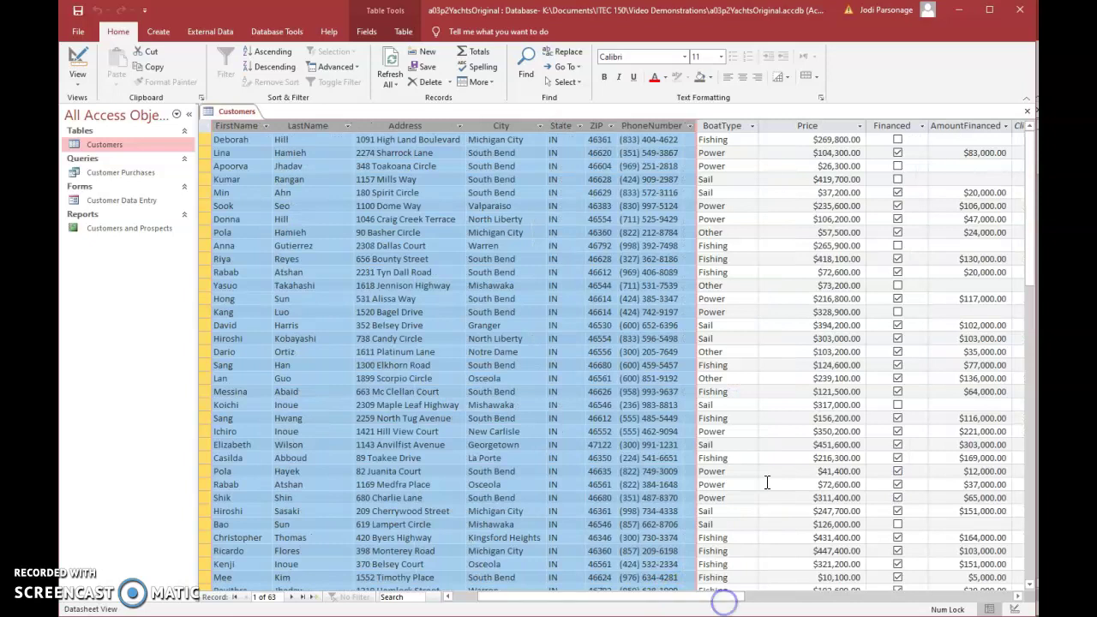
left_click_drag(725, 125, 972, 129)
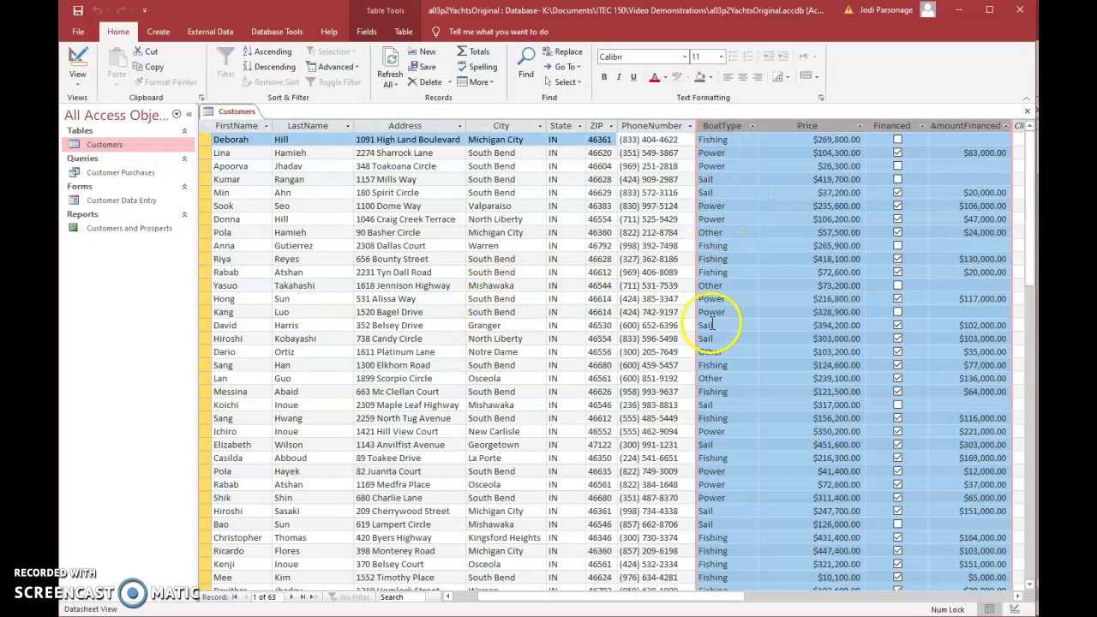
left_click(780, 153)
left_click(728, 127)
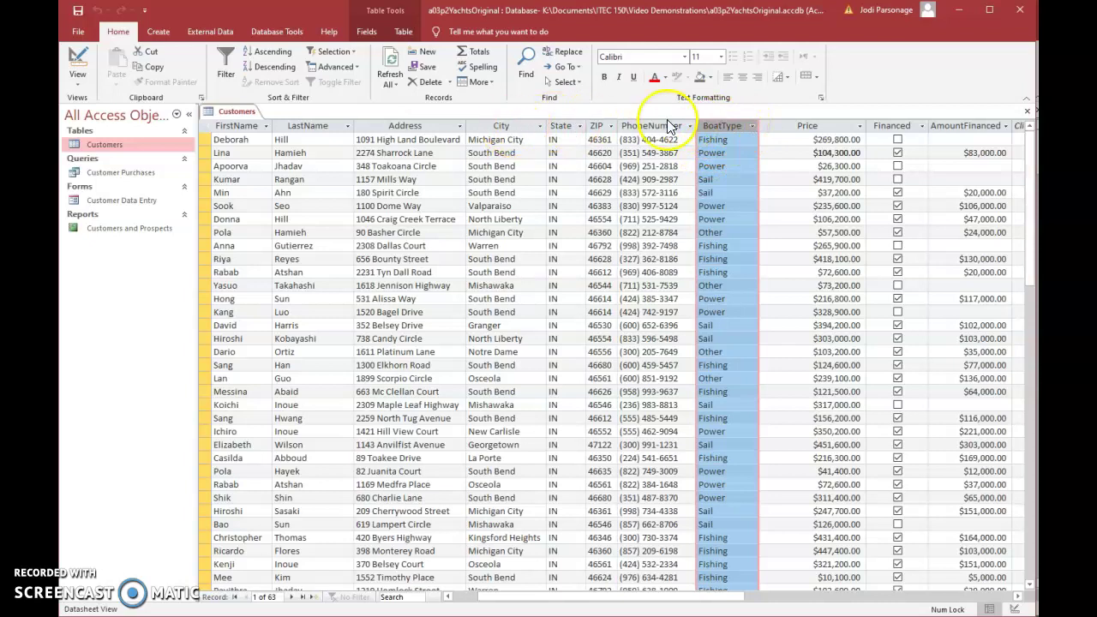
- Examine the City and State columns across the records of the Customers table
left_click(503, 125)
left_click_drag(502, 125, 562, 126)
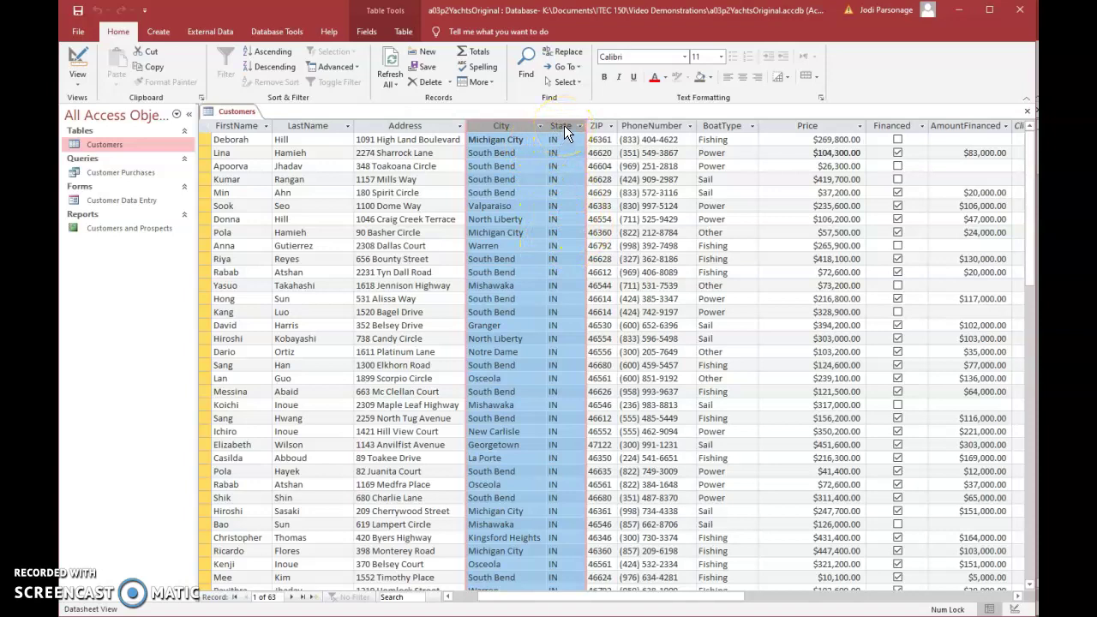
scroll(572, 373, "down", 5)
scroll(575, 377, "down", 8)
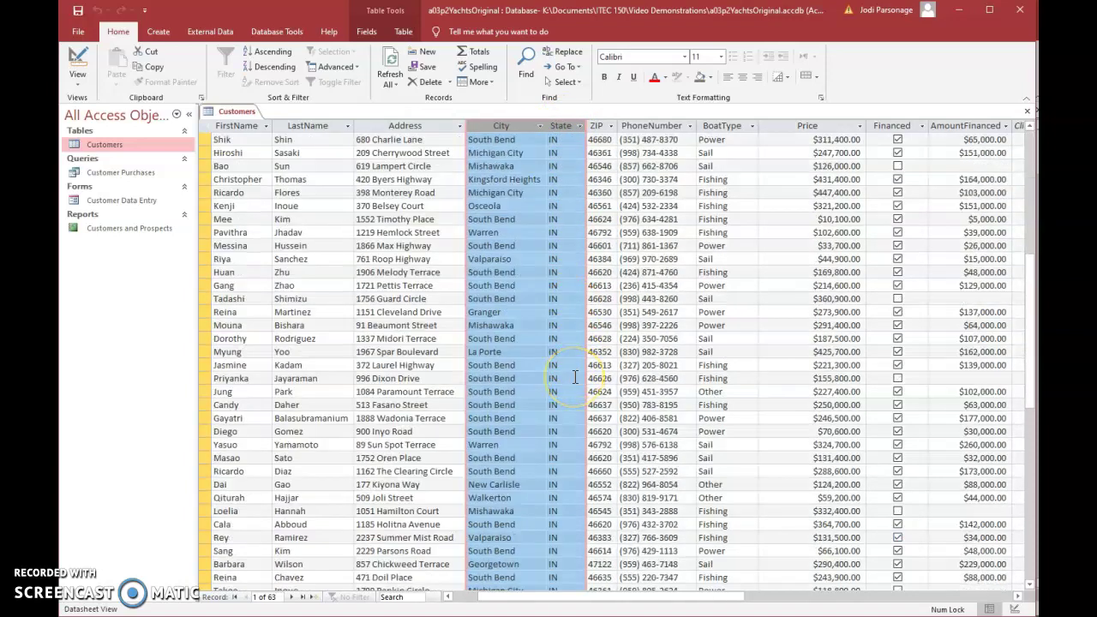
scroll(574, 377, "up", 10)
scroll(574, 377, "up", 3)
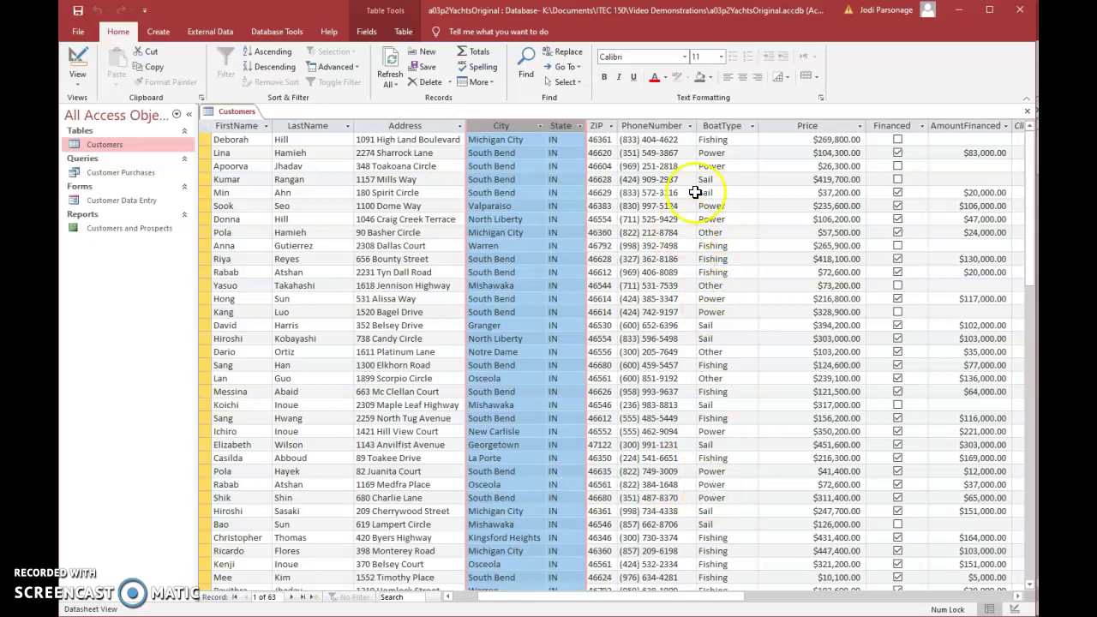
- Examine the BoatType column and the Price through AmountFinanced columns of the Customers table
left_click(717, 127)
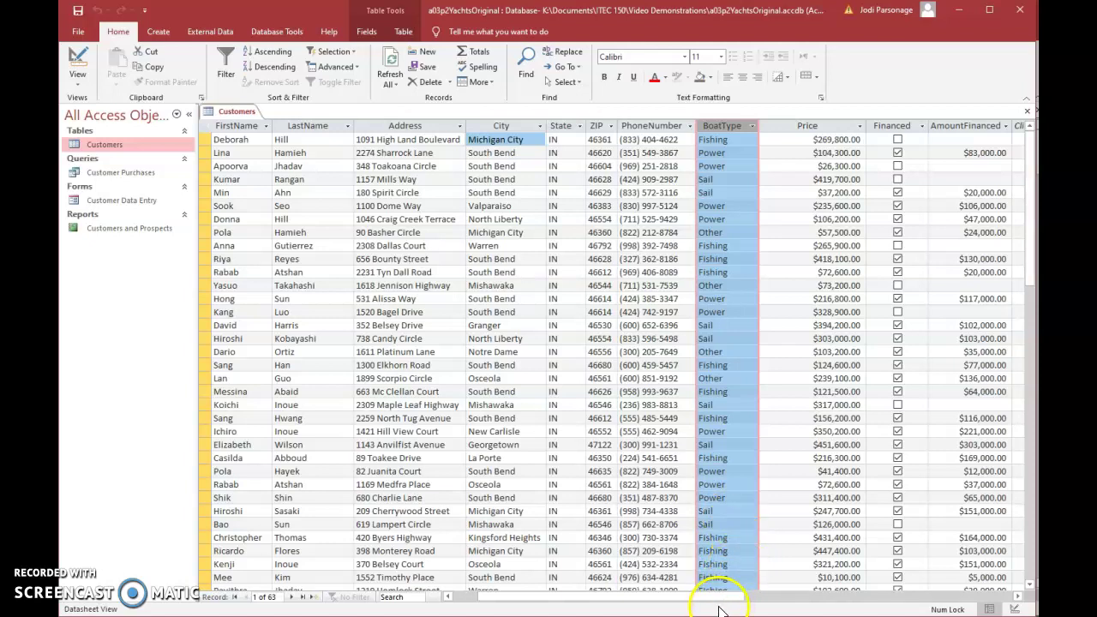
left_click_drag(711, 596, 730, 600)
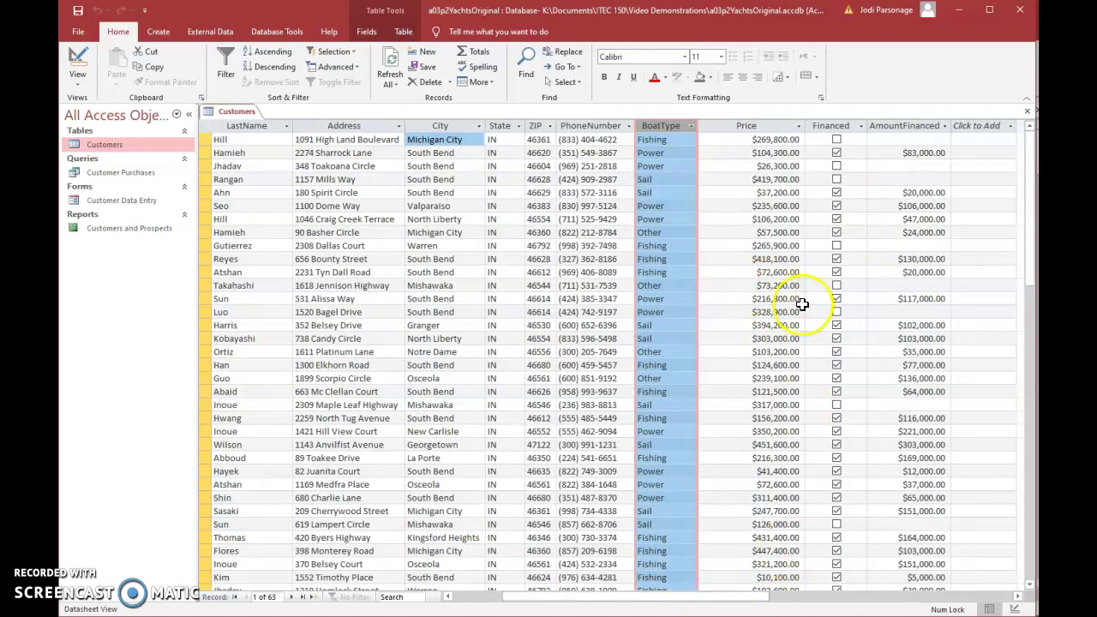
left_click_drag(749, 125, 899, 134)
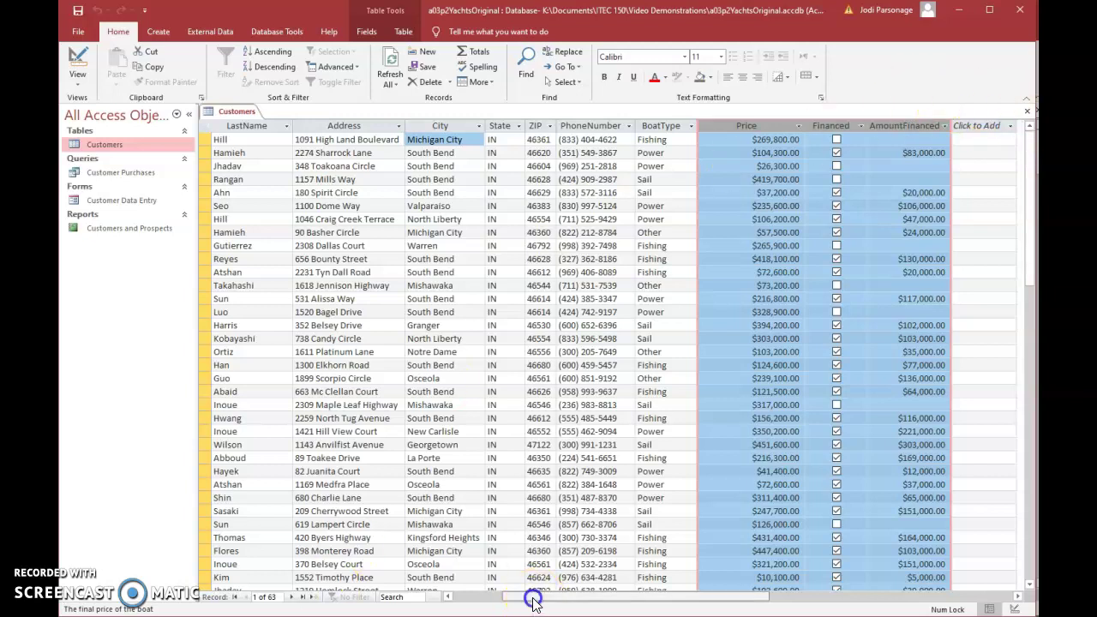
left_click_drag(534, 595, 465, 595)
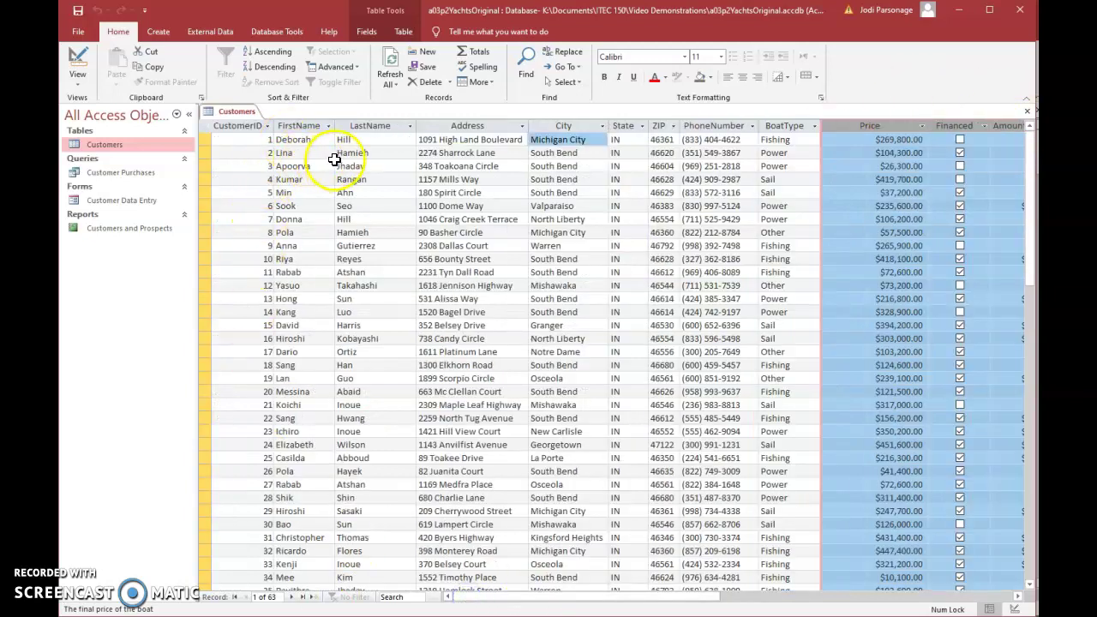
- Check the first record's CustomerID and the second record's AmountFinanced, and bring the last customer records into view
left_click(245, 140)
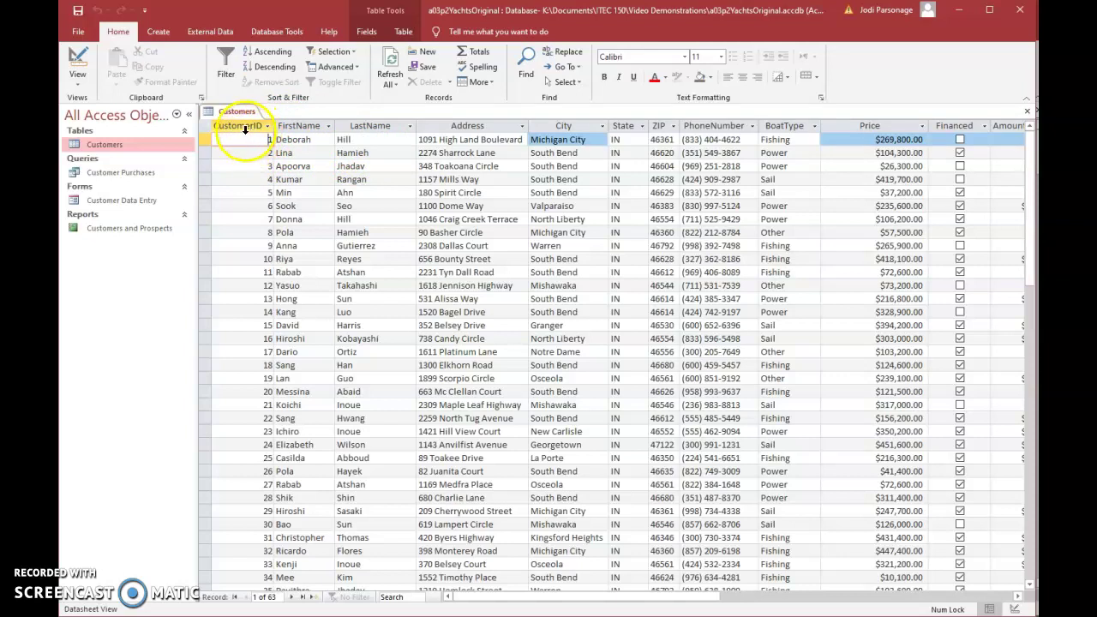
left_click_drag(569, 597, 683, 605)
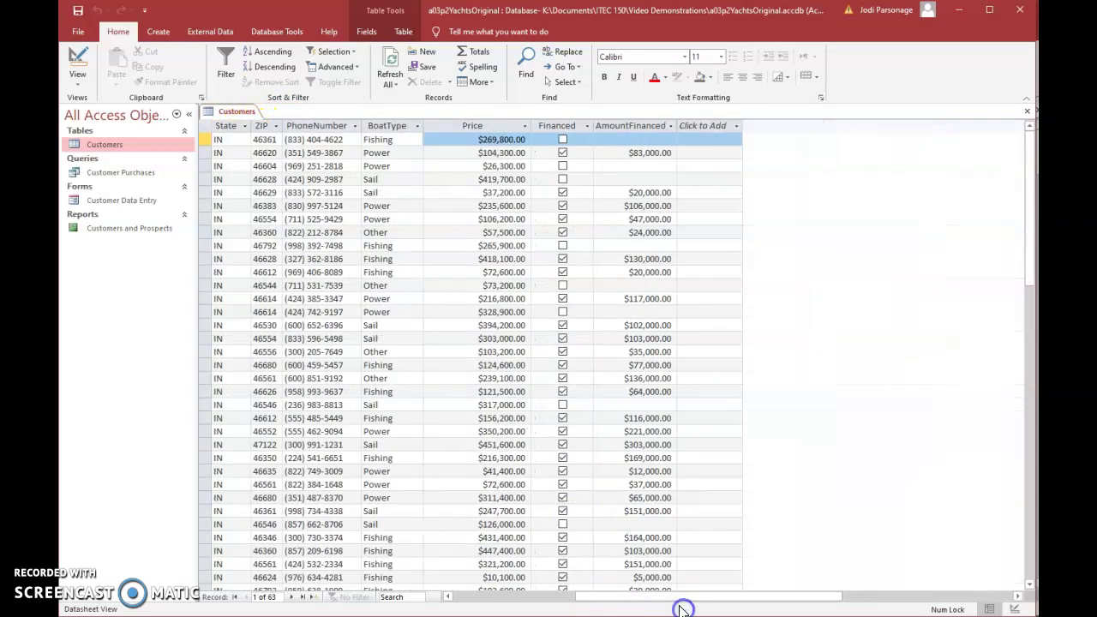
left_click(635, 152)
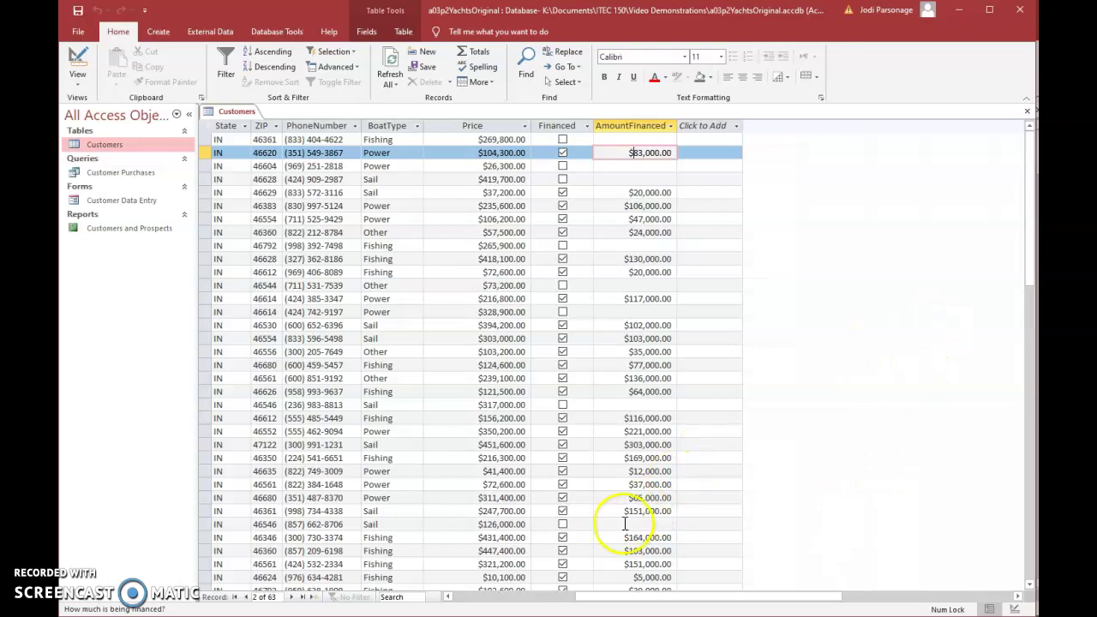
left_click_drag(1027, 249, 1025, 400)
left_click_drag(741, 596, 605, 594)
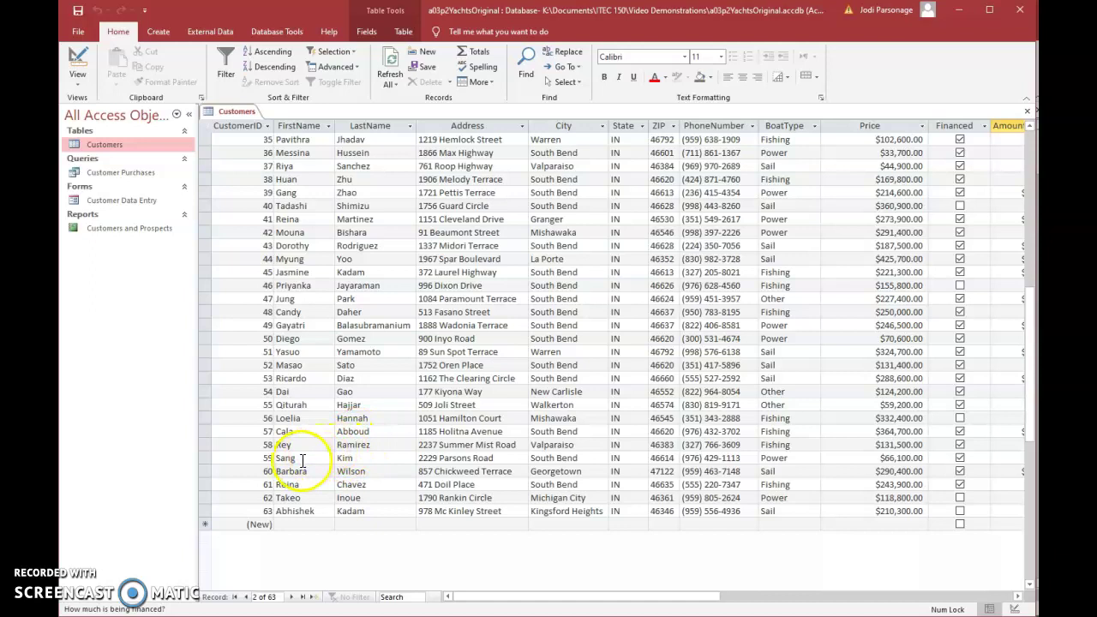
- Examine the last customer record, the new-record row and the Sail record priced at $288,600.00
left_click(207, 510)
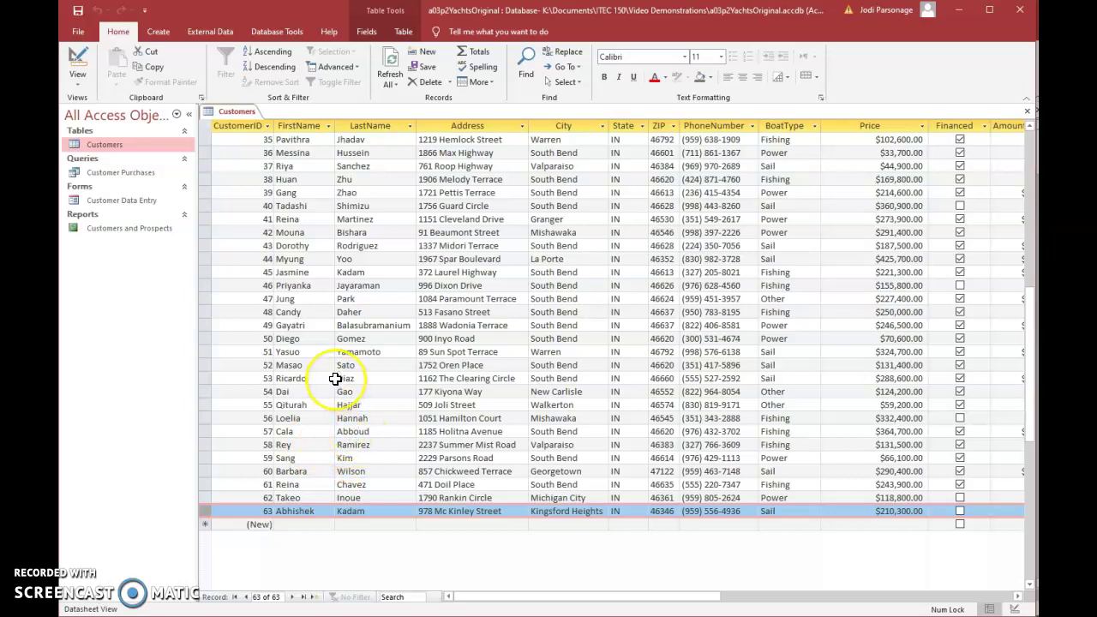
scroll(335, 378, "up", 1)
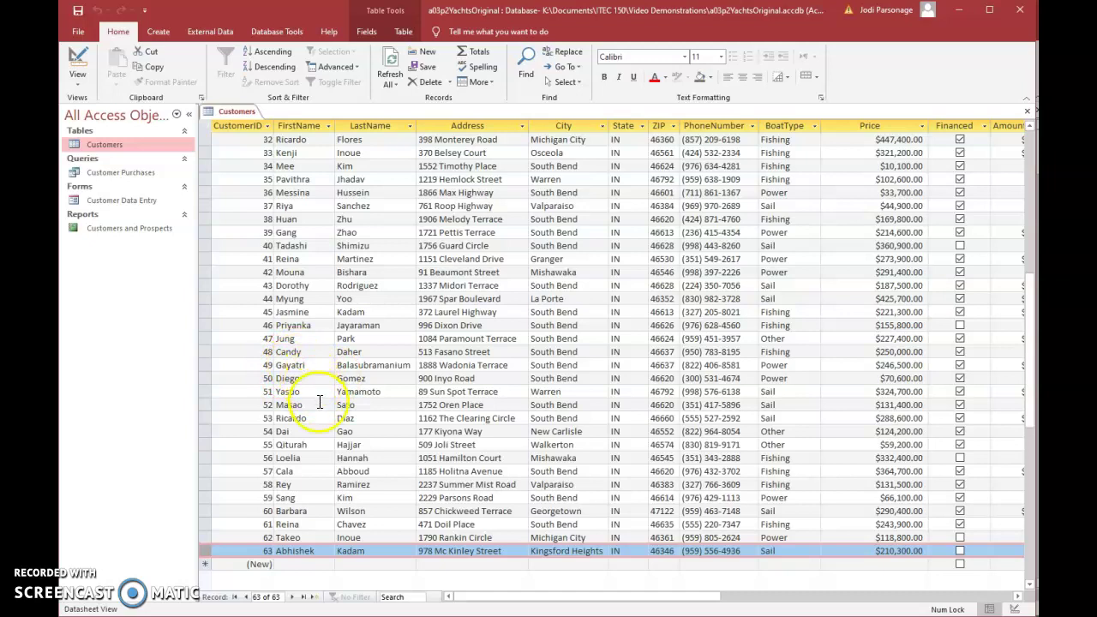
left_click(206, 416)
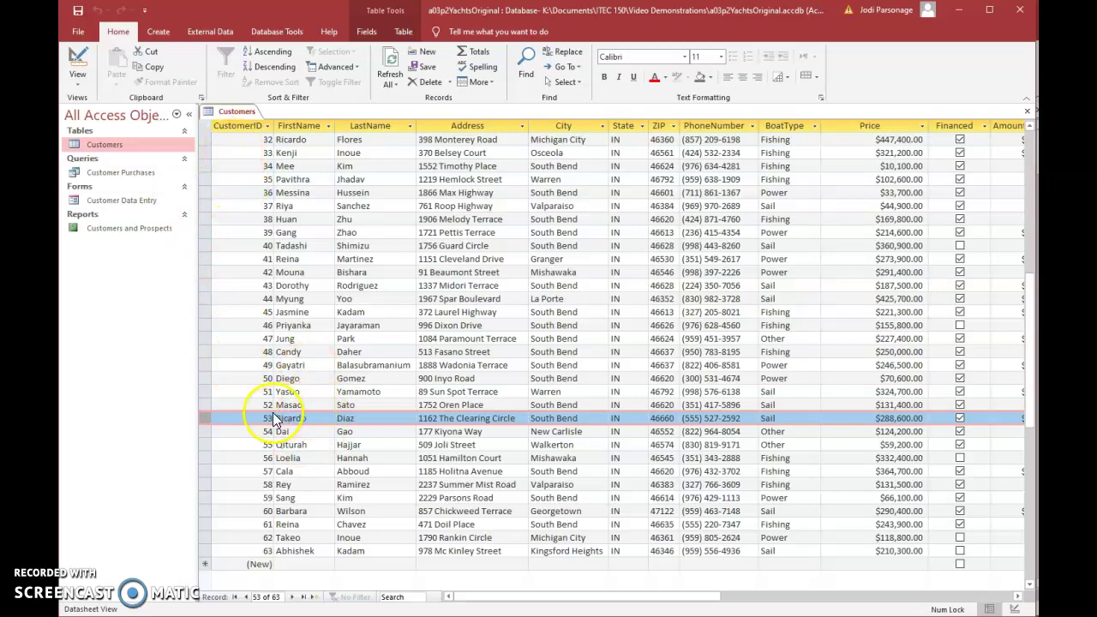
left_click(287, 564)
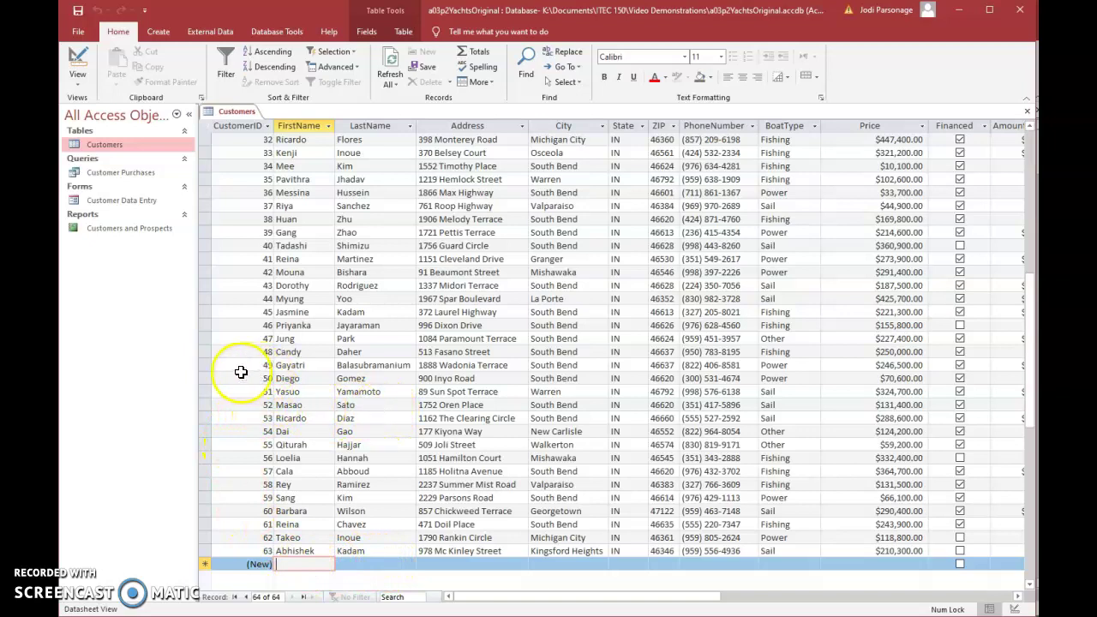
left_click(206, 419)
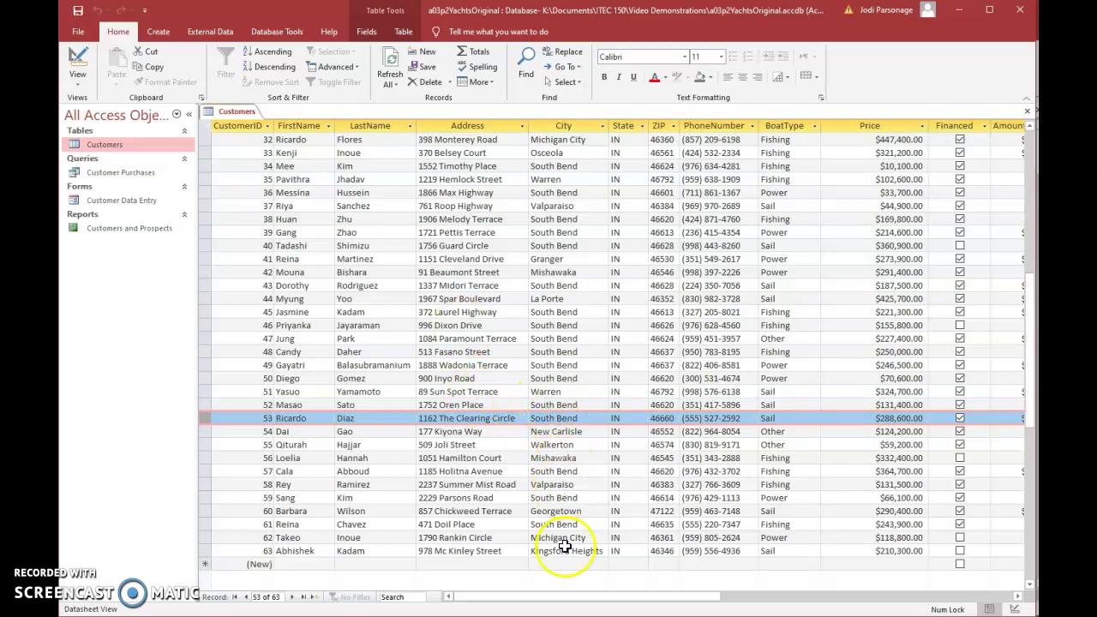
- Review the BoatType column, the Price through AmountFinanced columns and the Price field of the $121,500.00 Fishing boat record
left_click_drag(511, 601, 571, 595)
left_click(591, 125)
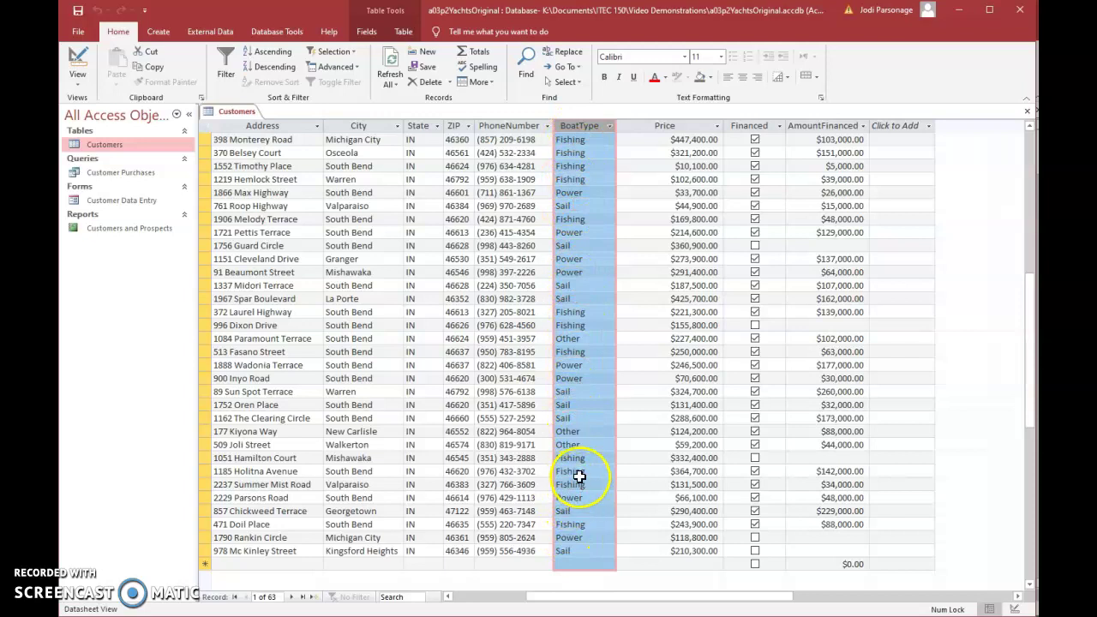
left_click_drag(675, 126, 797, 130)
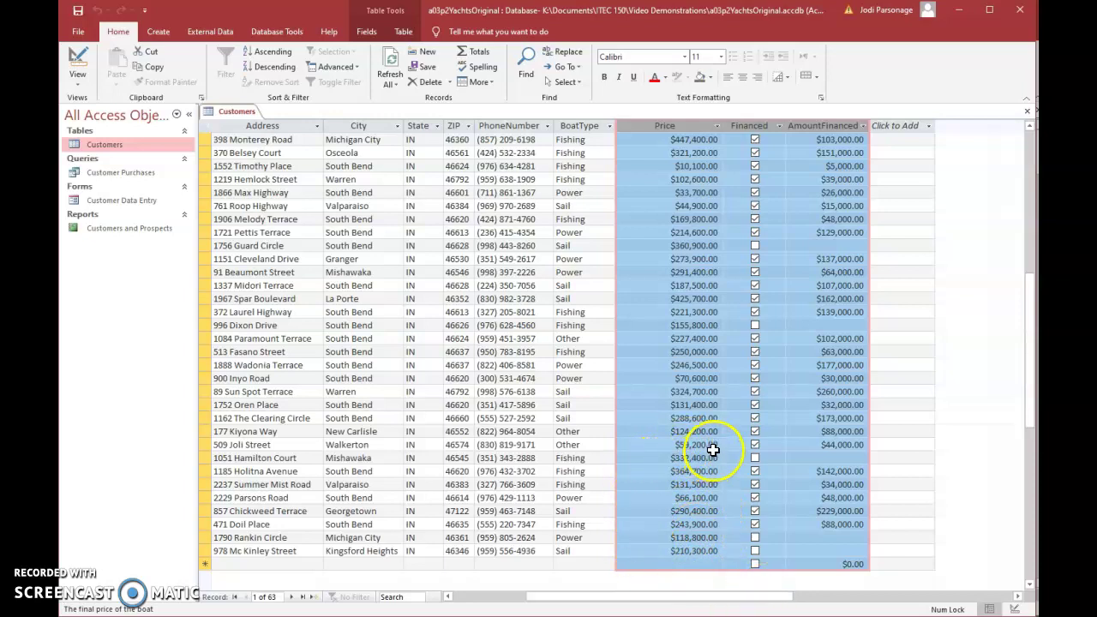
scroll(713, 449, "up", 4)
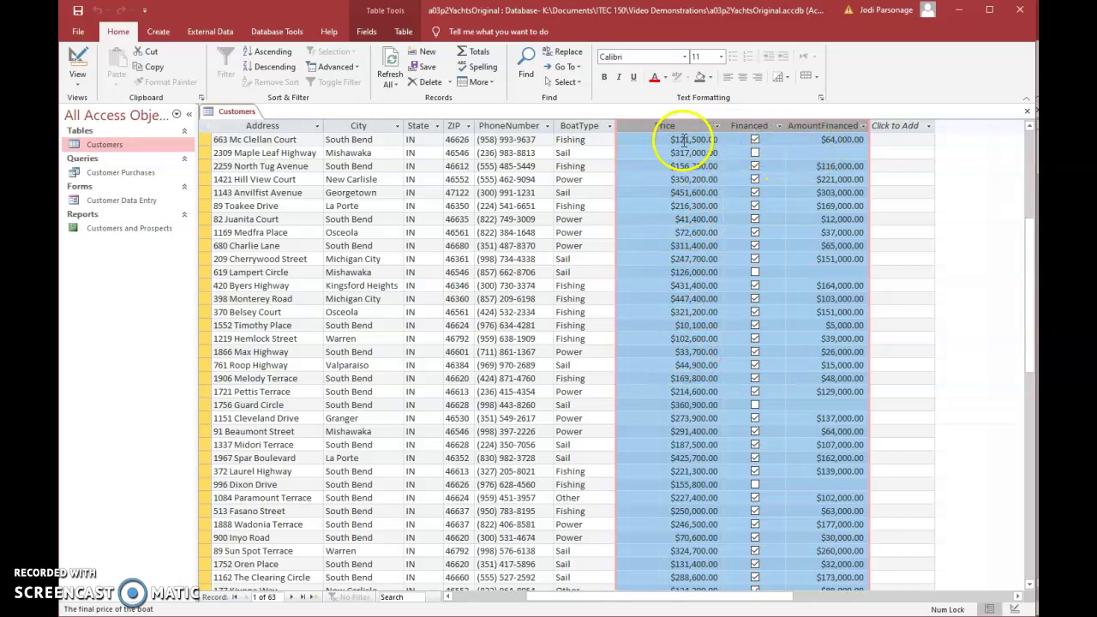
left_click(684, 140)
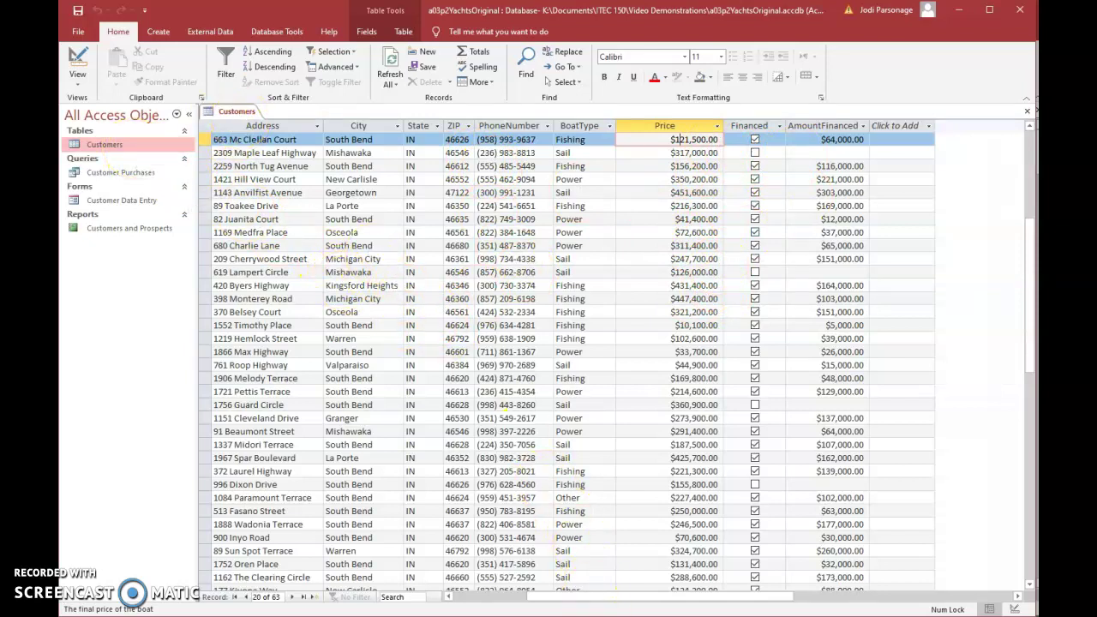
- Switch to the a03p2YachtsReDesigned database, inspect Customers in the relationships diagram and open the Customers table
left_click(662, 591)
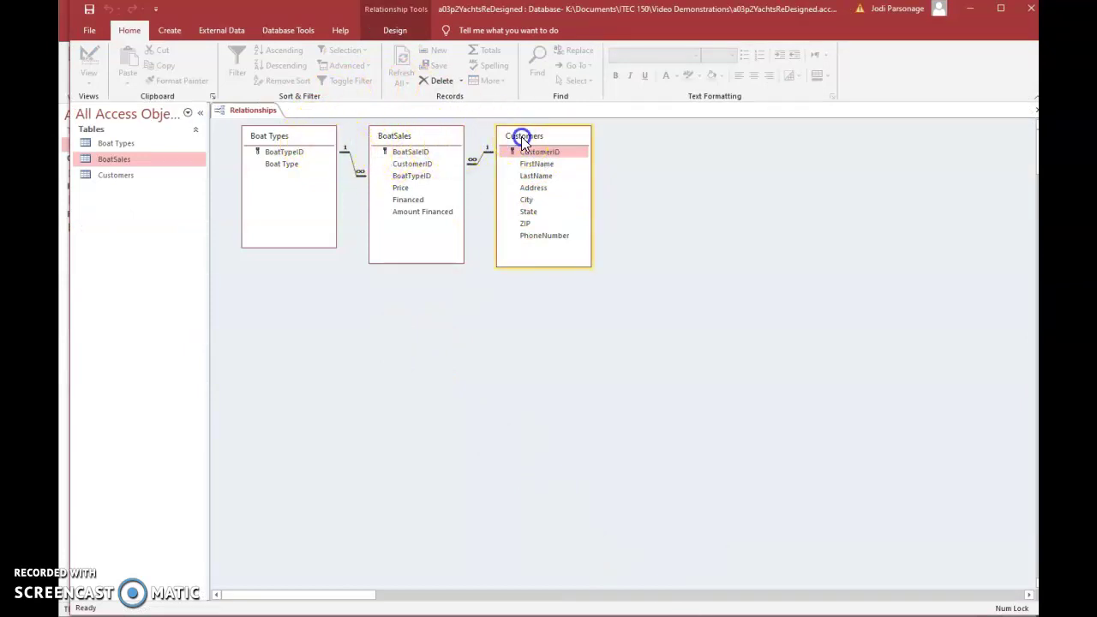
left_click_drag(520, 151, 521, 263)
double_click(117, 175)
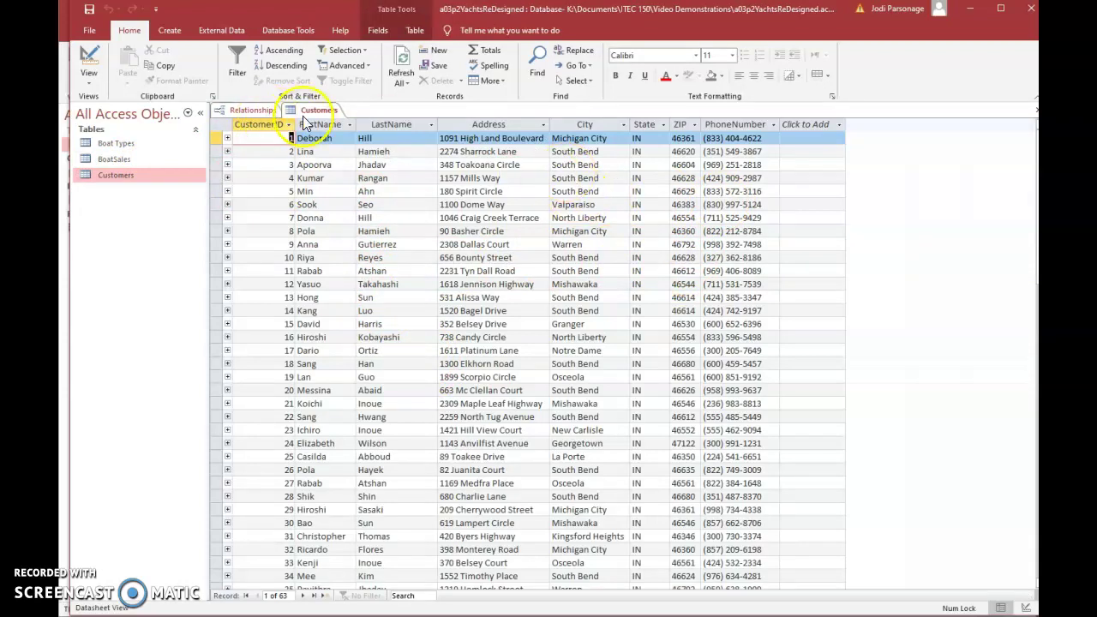
- Inspect the BoatTypeID and Boat Type fields in the relationships diagram, and open the Boat Types table at its new-record row
left_click(255, 111)
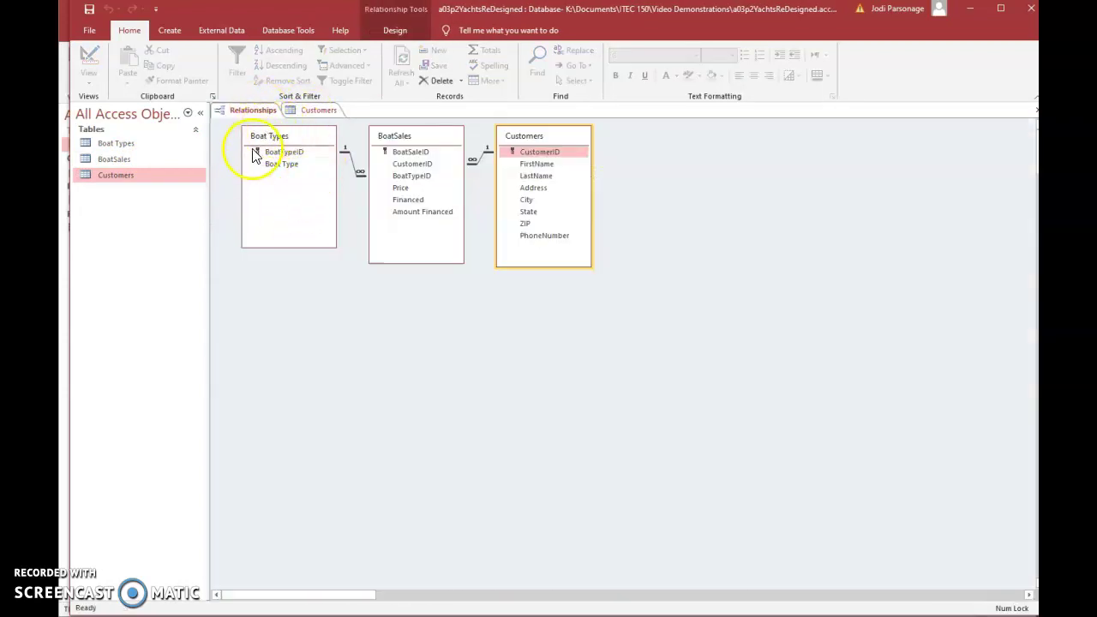
left_click(284, 153)
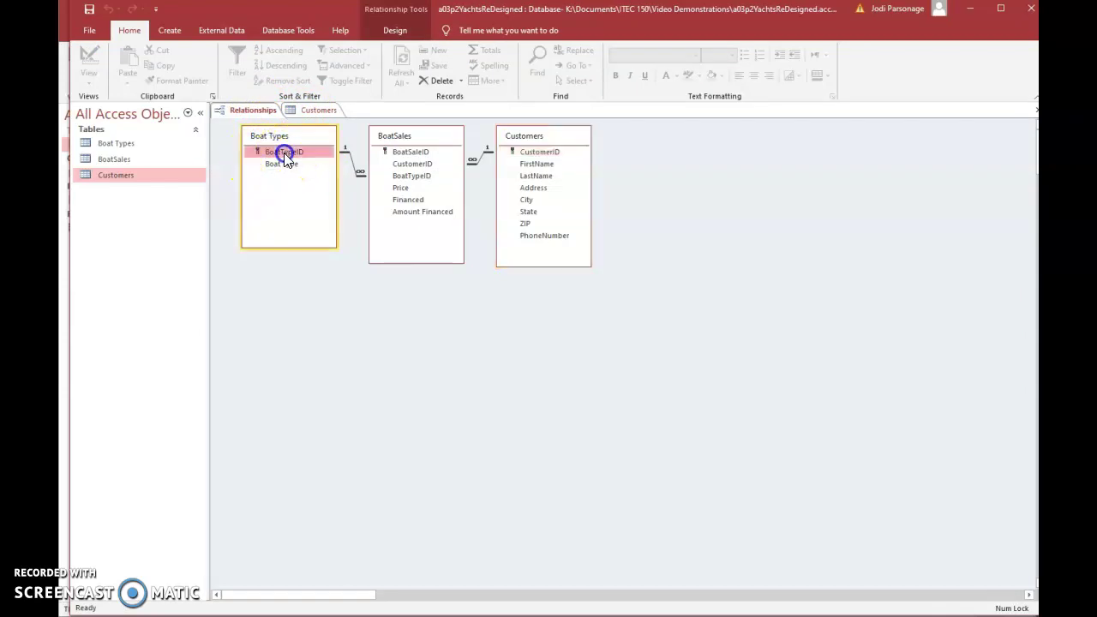
left_click(286, 164)
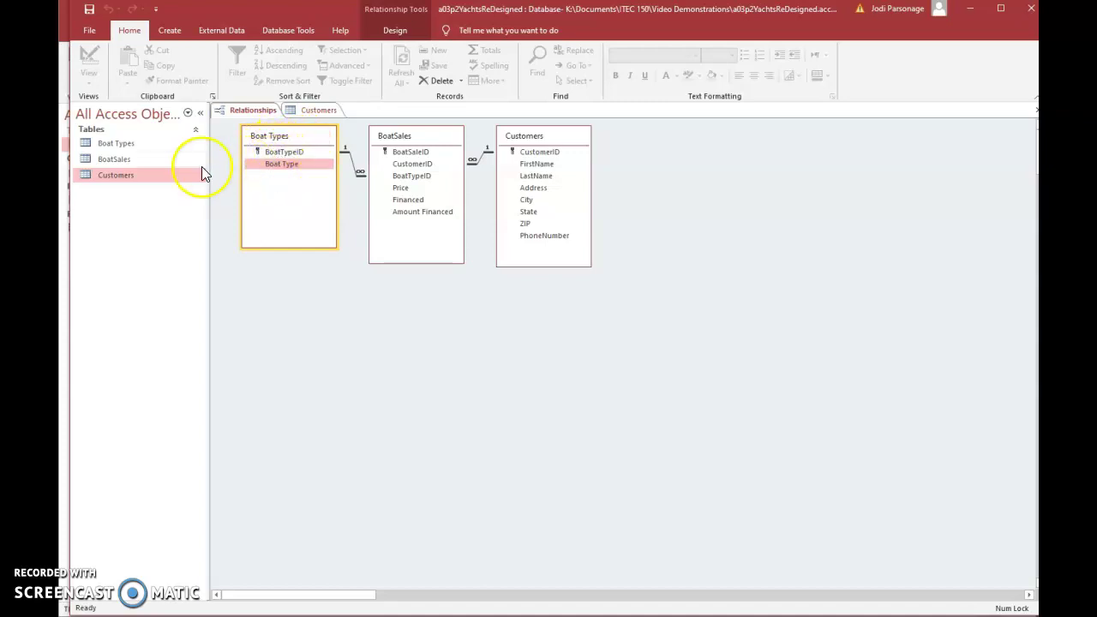
double_click(120, 145)
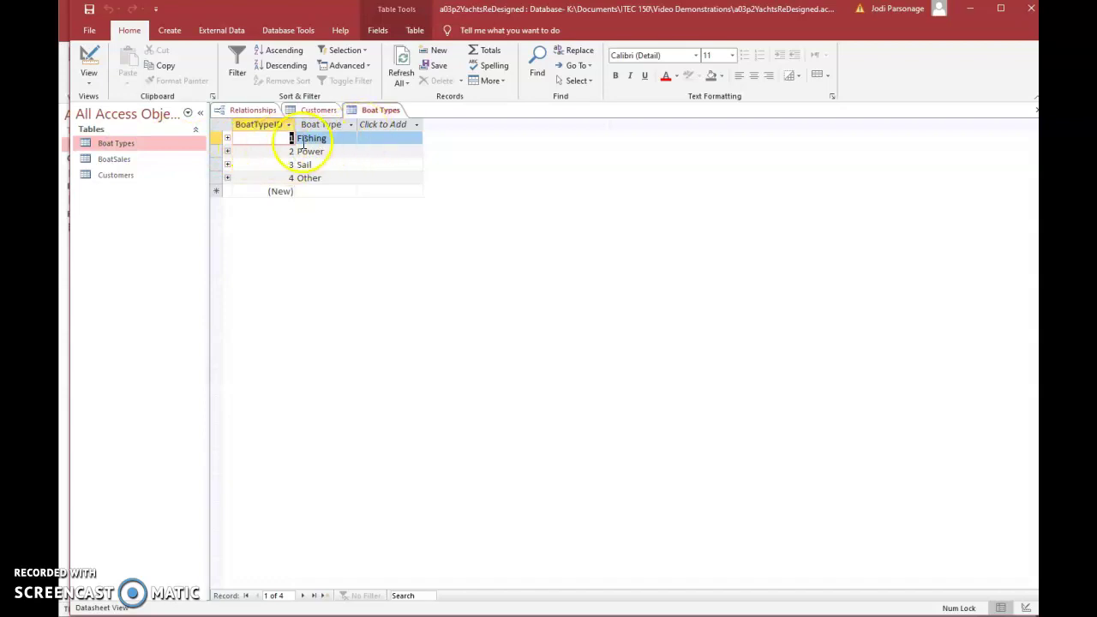
left_click(309, 191)
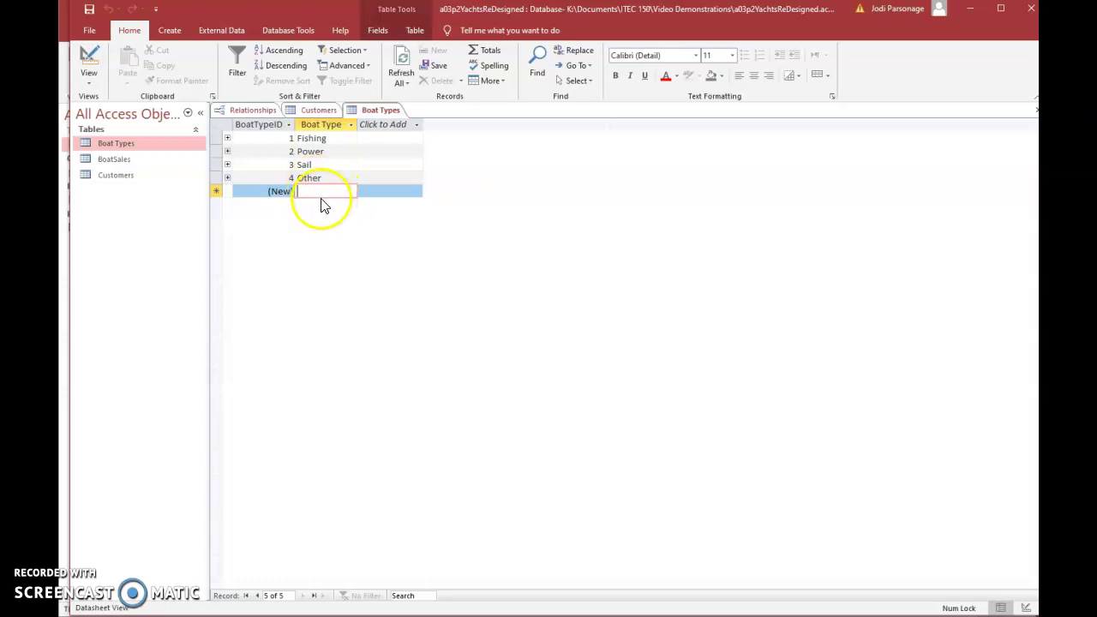
- Move the BoatSales table slightly lower in the relationships diagram and return to the Boat Types table
left_click(261, 112)
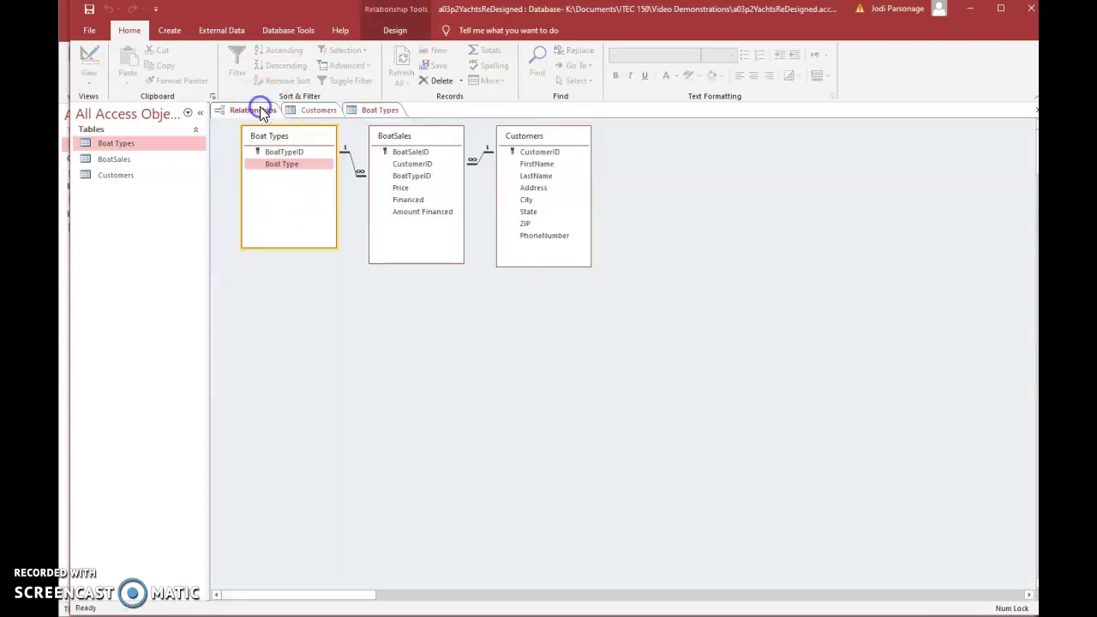
left_click_drag(415, 137, 411, 163)
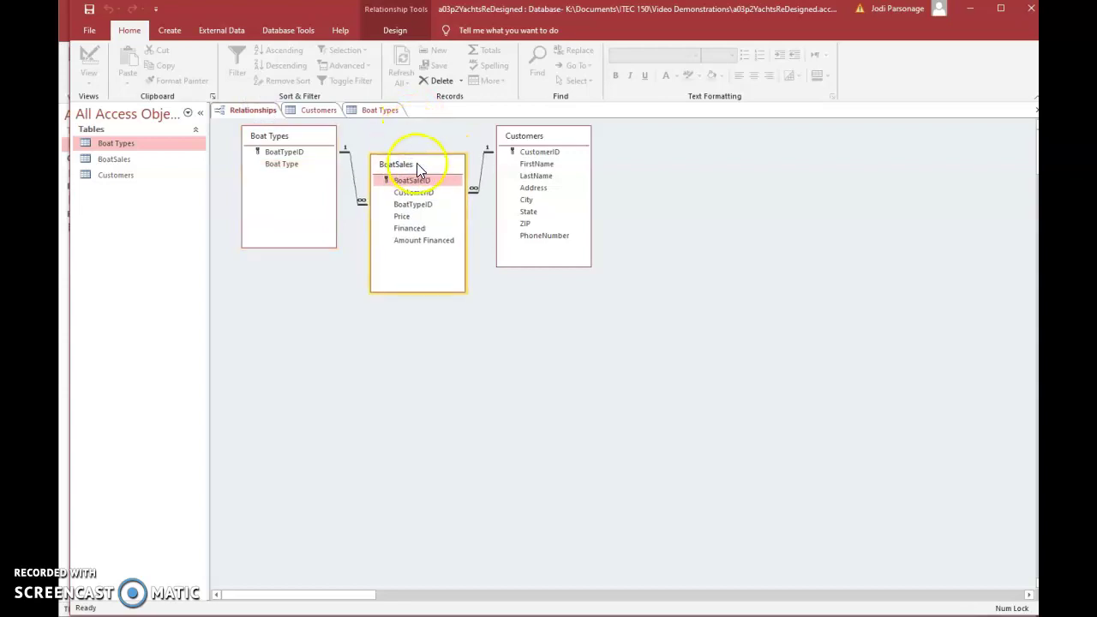
left_click(417, 161)
left_click(377, 110)
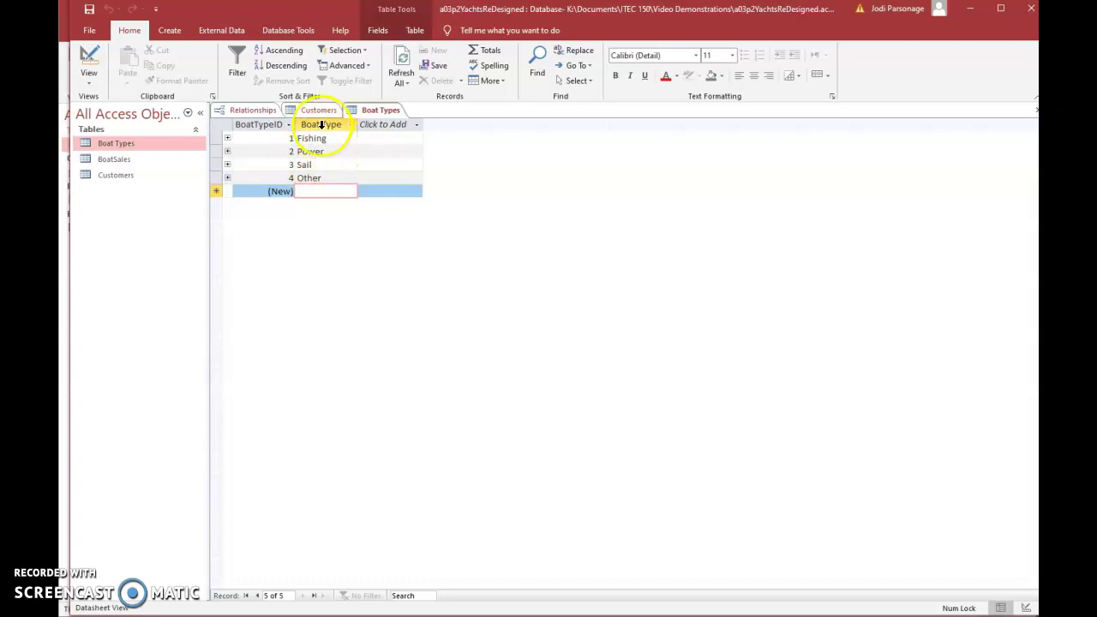
- Inspect the Price, Financed and Amount Financed fields of BoatSales in the relationships diagram, and open the BoatSales table
left_click(253, 111)
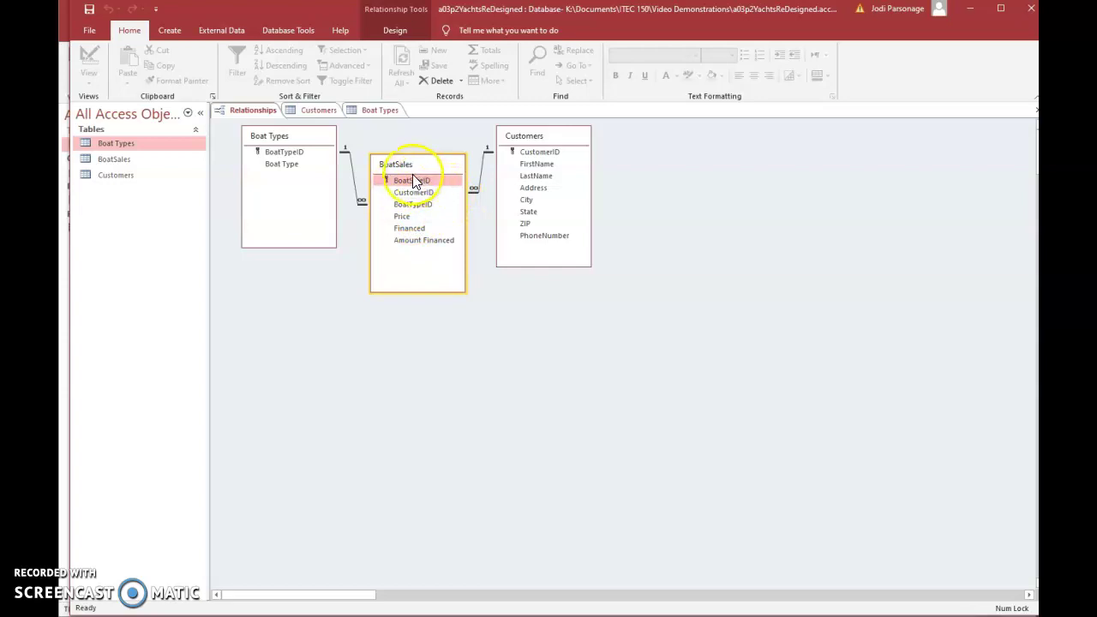
left_click(405, 216)
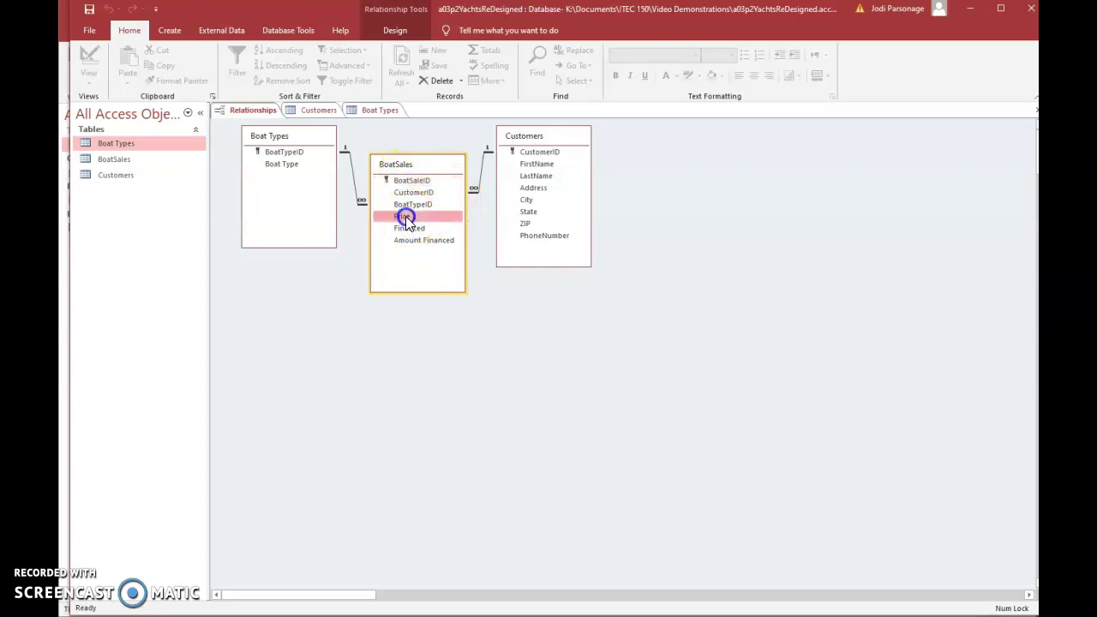
left_click(410, 228)
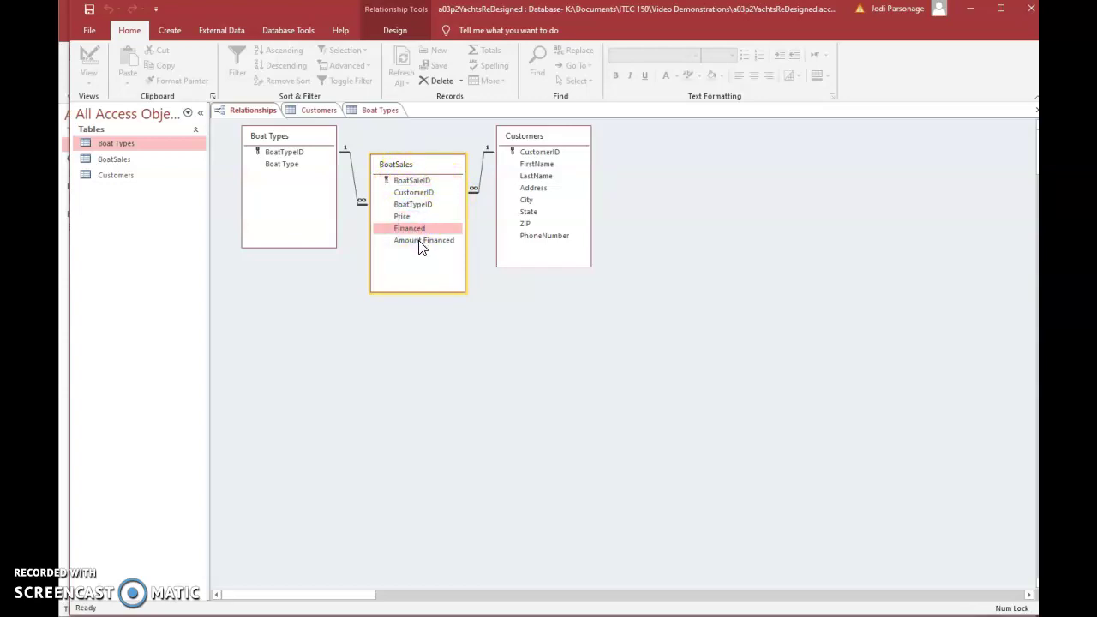
left_click(418, 241)
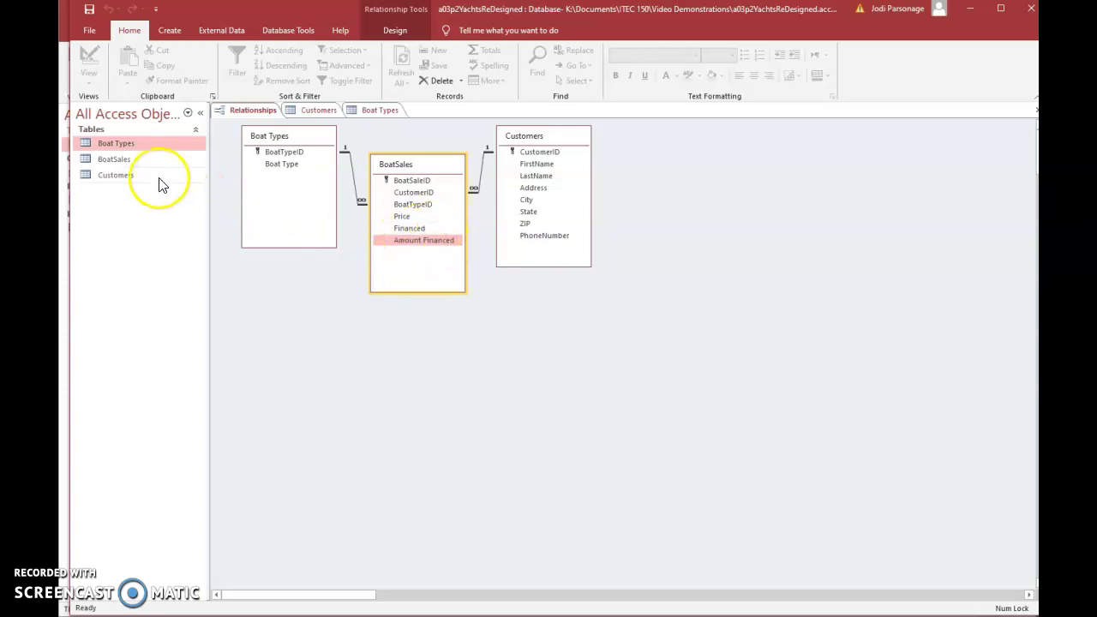
double_click(116, 159)
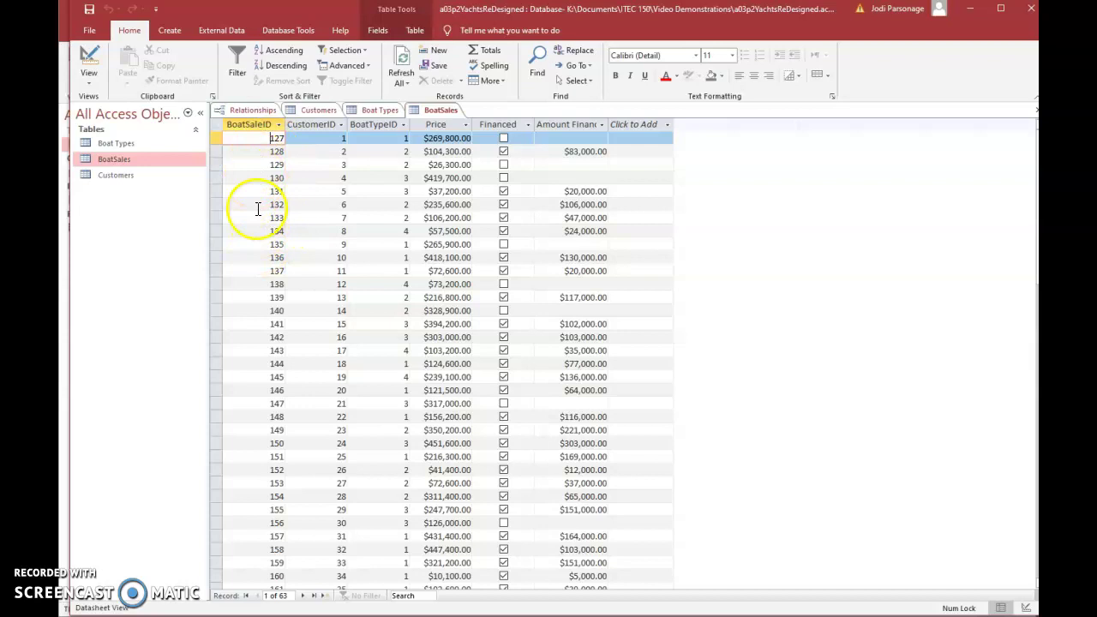
- Review the CustomerID and BoatTypeID values in BoatSales, checking the records for customers 1, 18 and 9
left_click(326, 138)
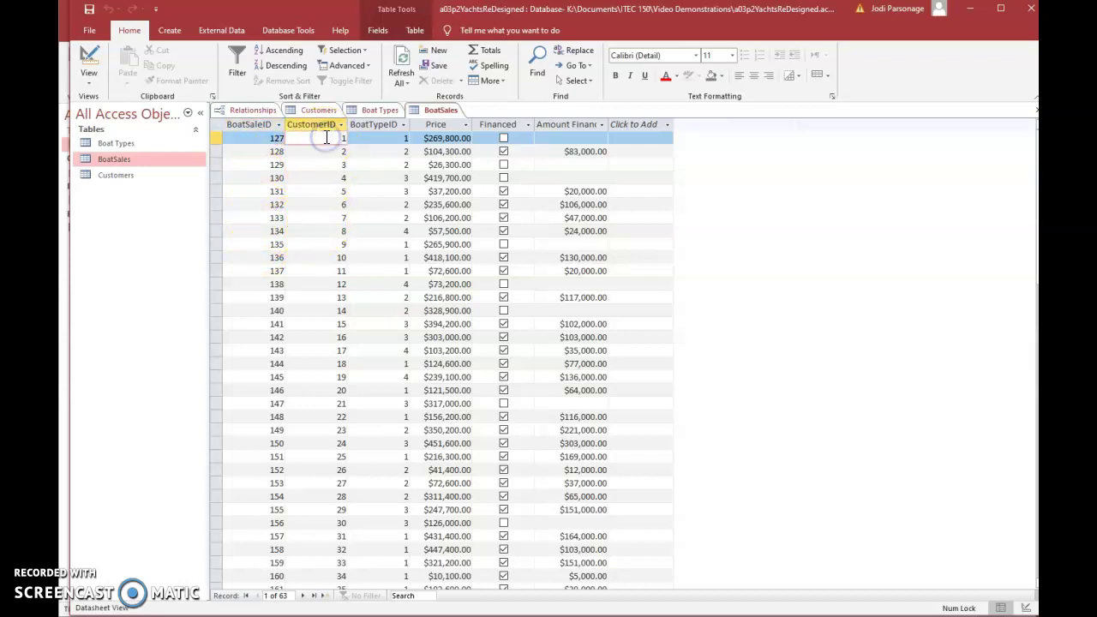
left_click(379, 138)
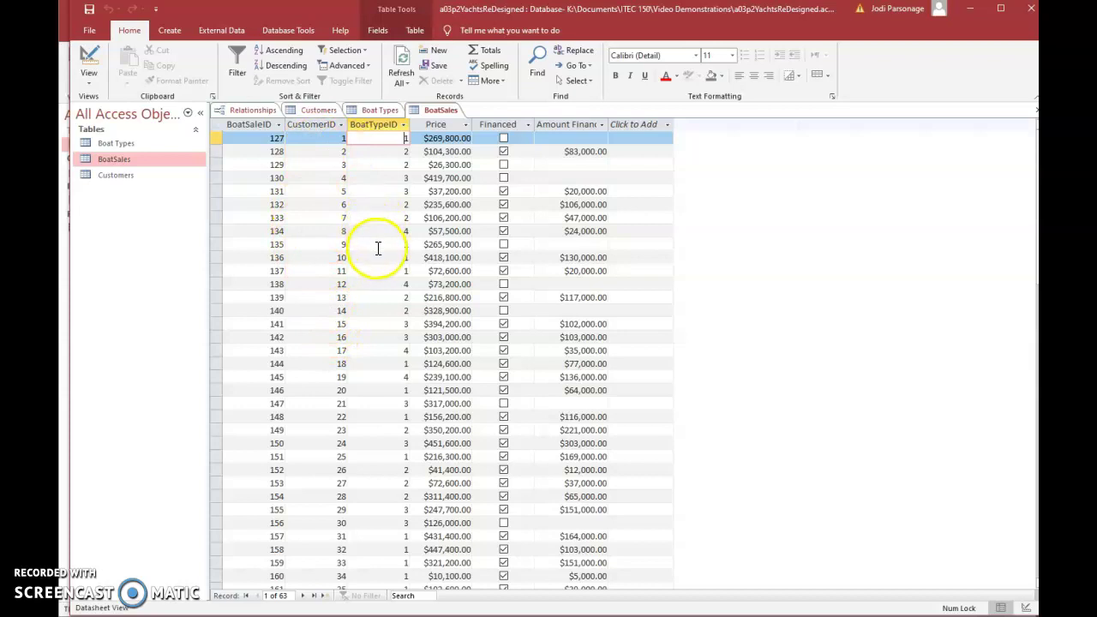
scroll(377, 257, "down", 1)
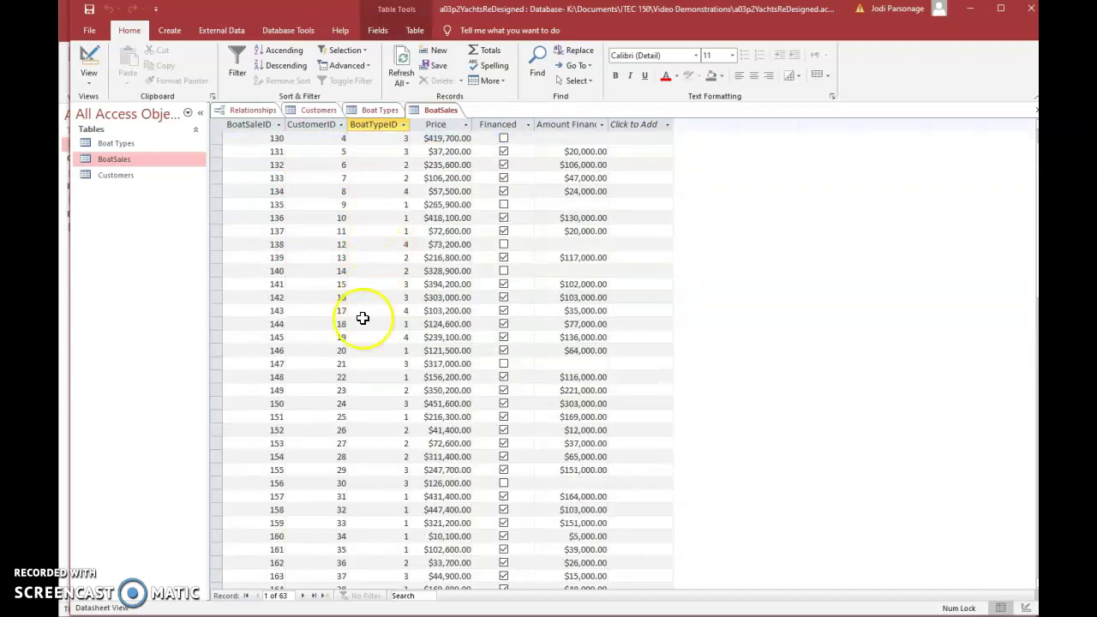
left_click(340, 326)
left_click(377, 324)
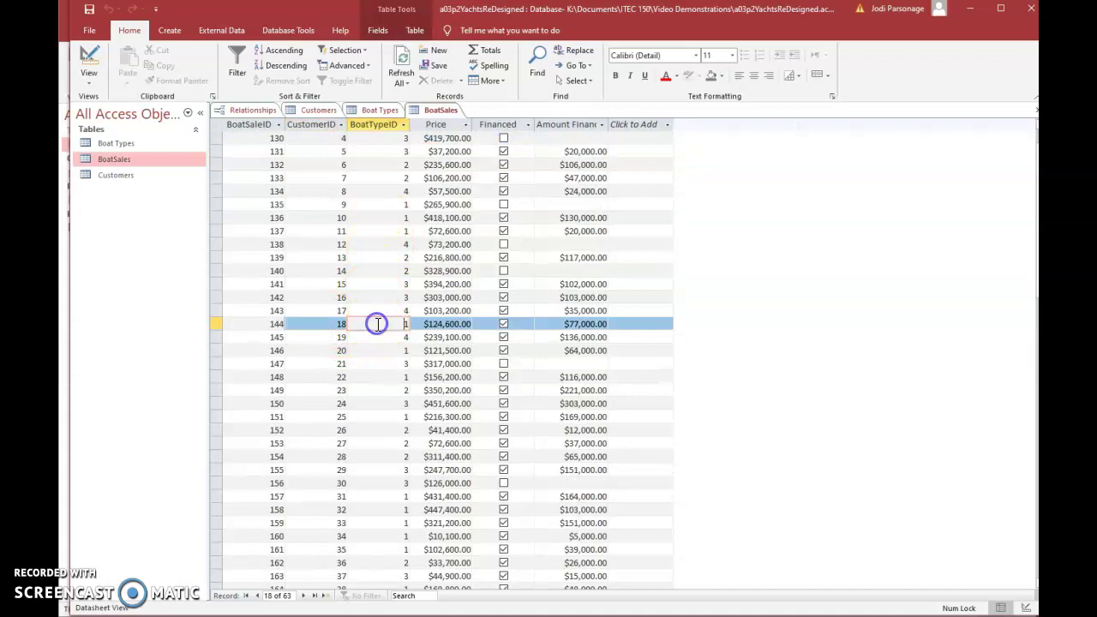
scroll(391, 268, "up", 1)
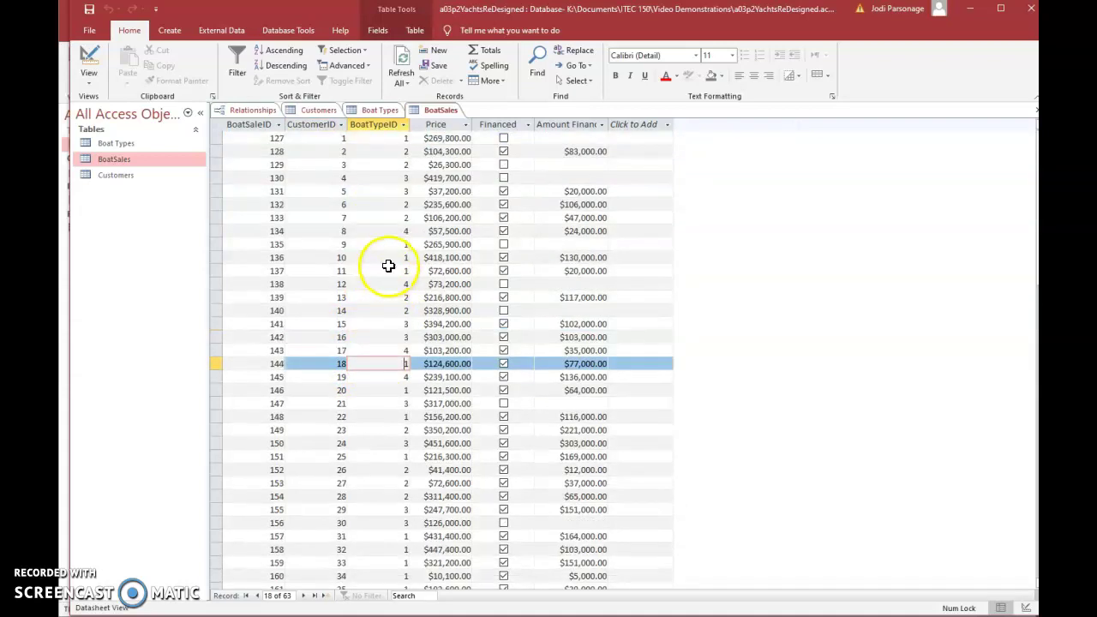
left_click(387, 245)
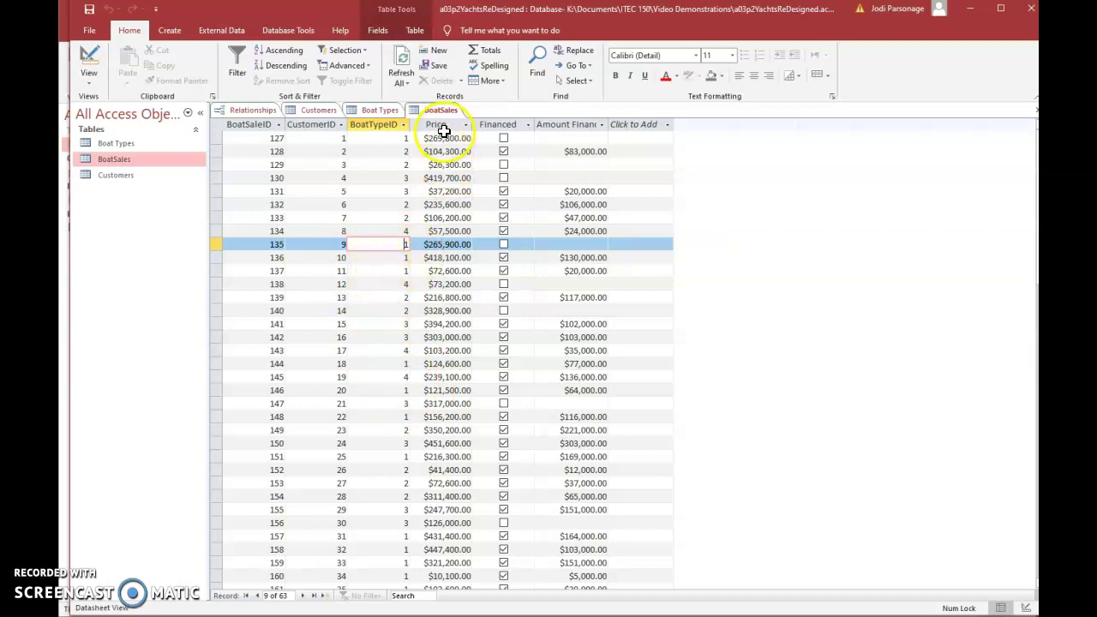
- Review the Price through Amount Financed columns of BoatSales down to the CustomerID field of the new-record row, and return to the first records
left_click_drag(442, 124, 556, 134)
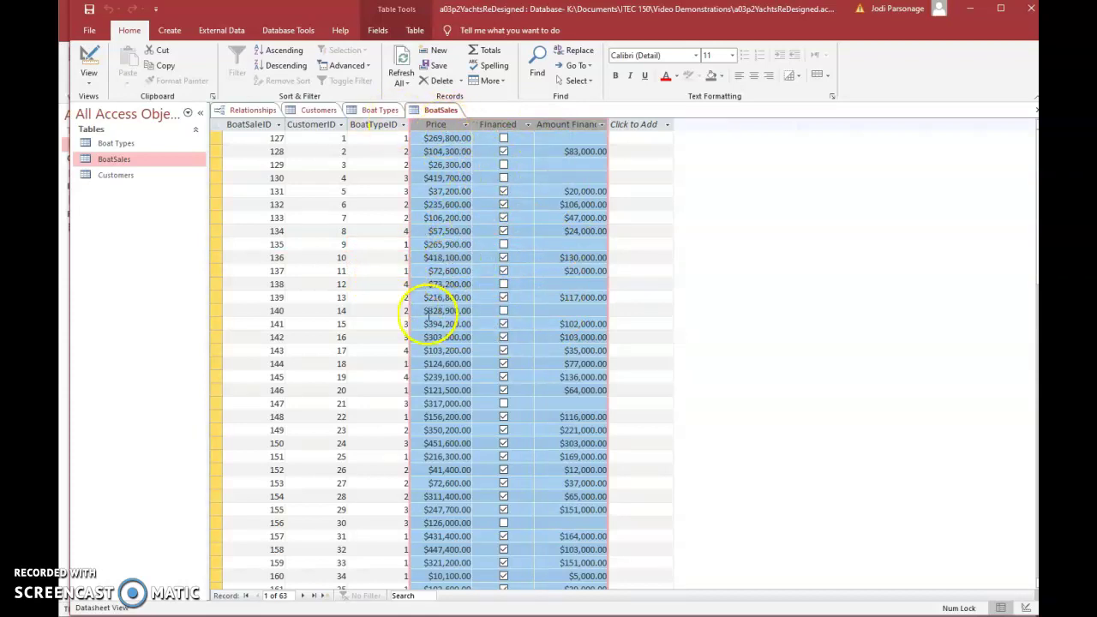
scroll(422, 313, "down", 4)
scroll(422, 318, "down", 8)
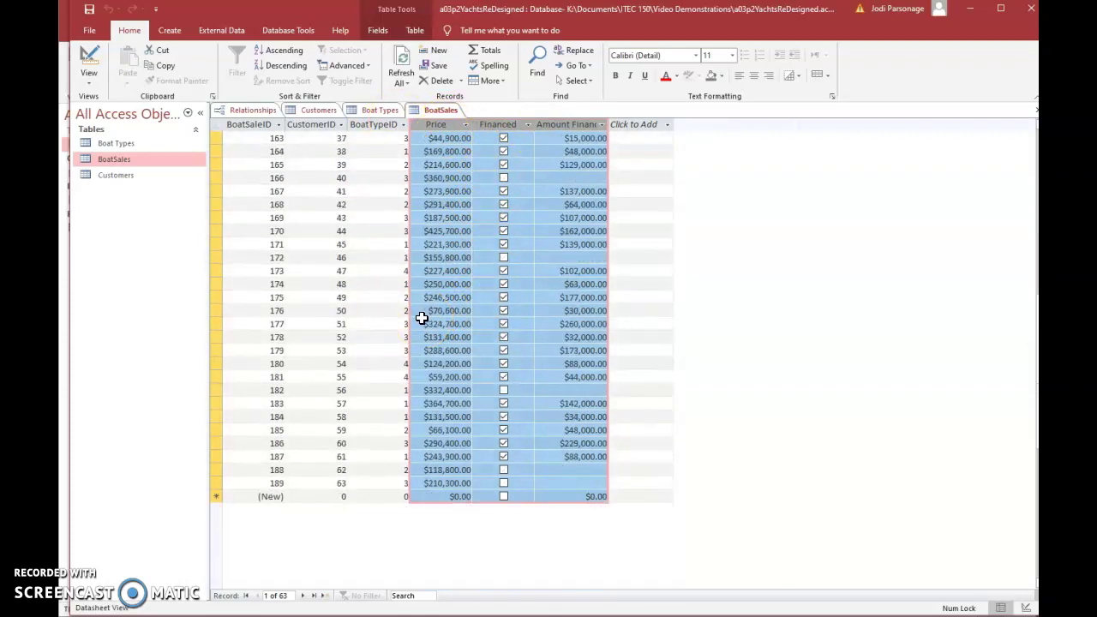
left_click(322, 496)
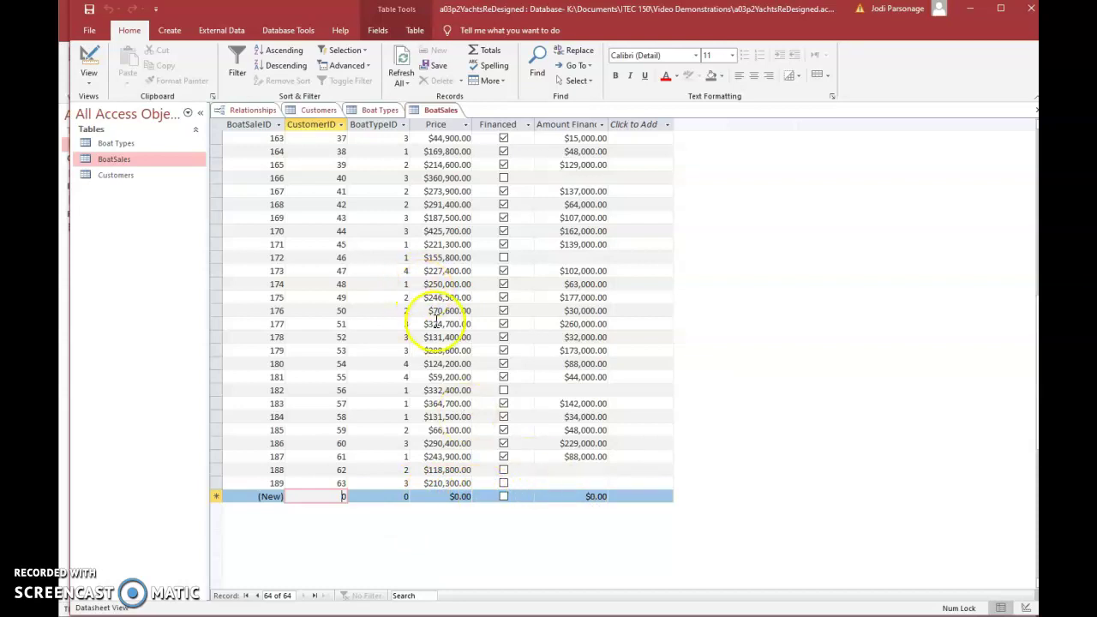
scroll(433, 316, "up", 4)
scroll(435, 319, "up", 7)
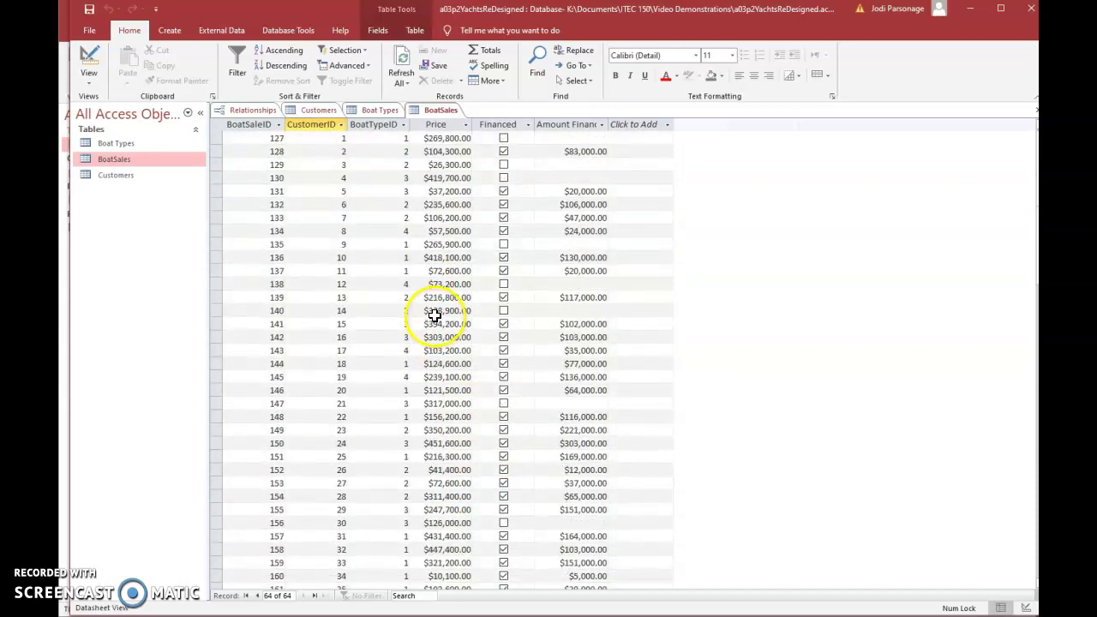
scroll(408, 221, "up", 1)
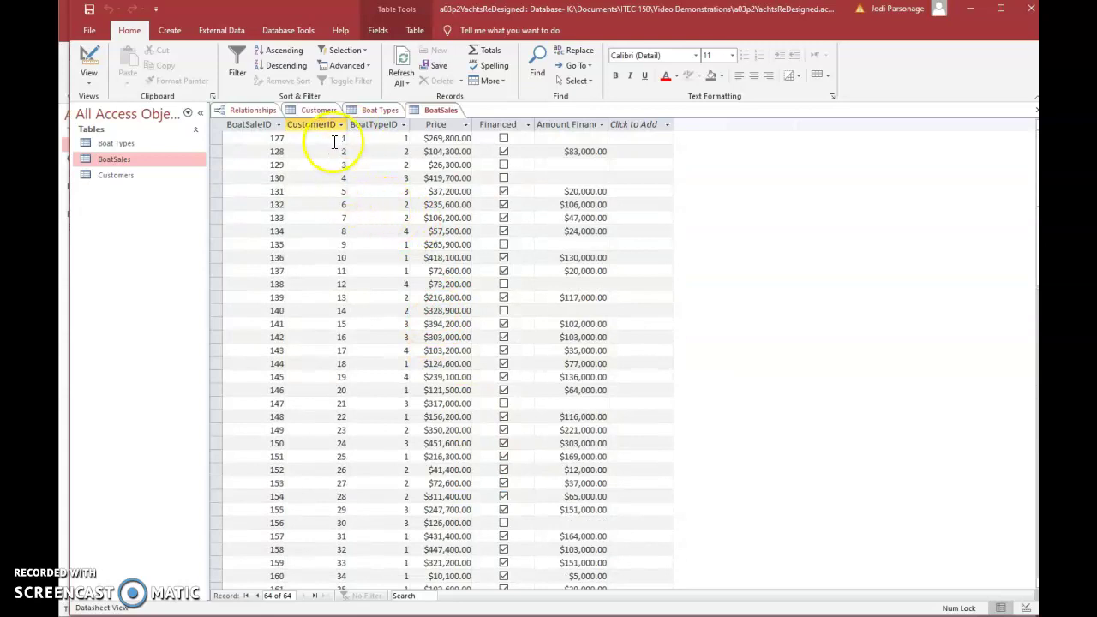
- Switch to the a03p2YachtsOriginal database to compare its Customers table, and return to BoatSales in a03p2YachtsReDesigned
mouse_move(595, 614)
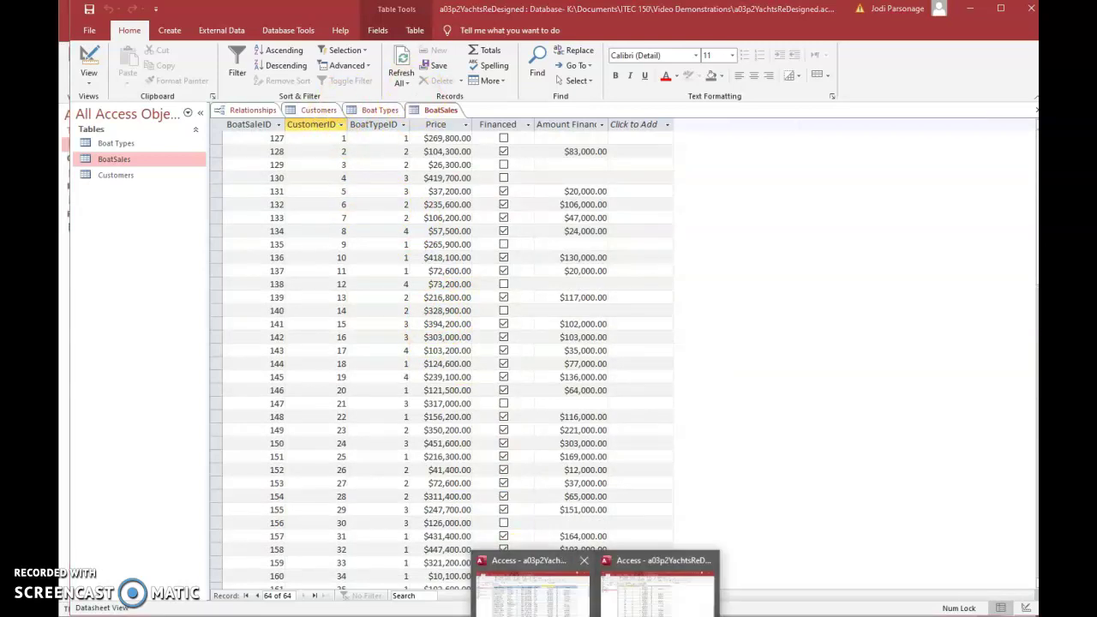
left_click(532, 591)
left_click(233, 113)
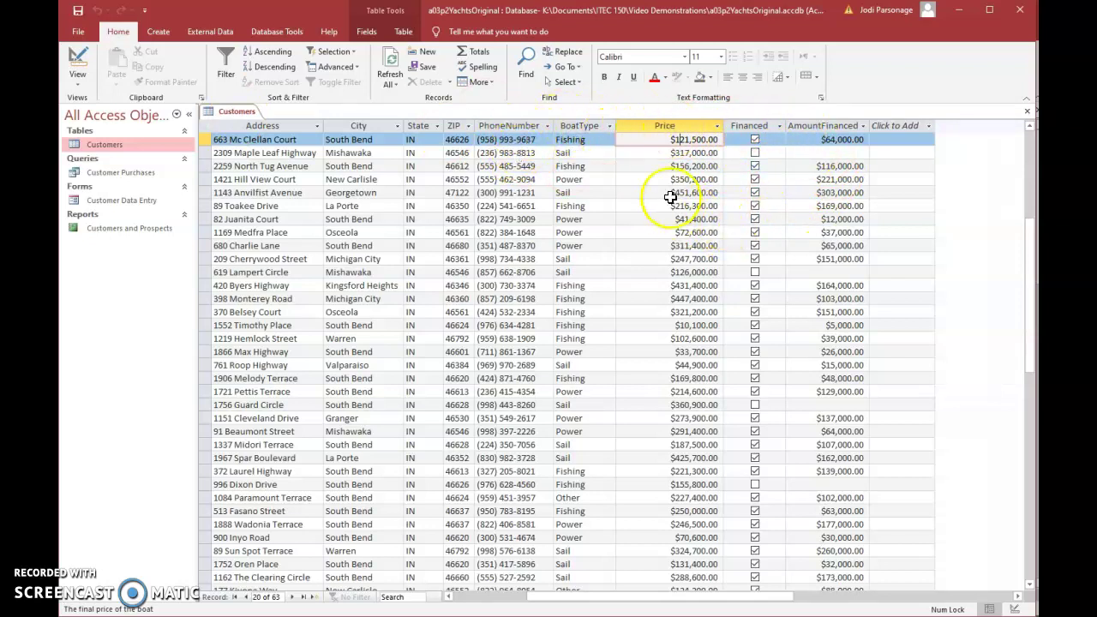
mouse_move(600, 610)
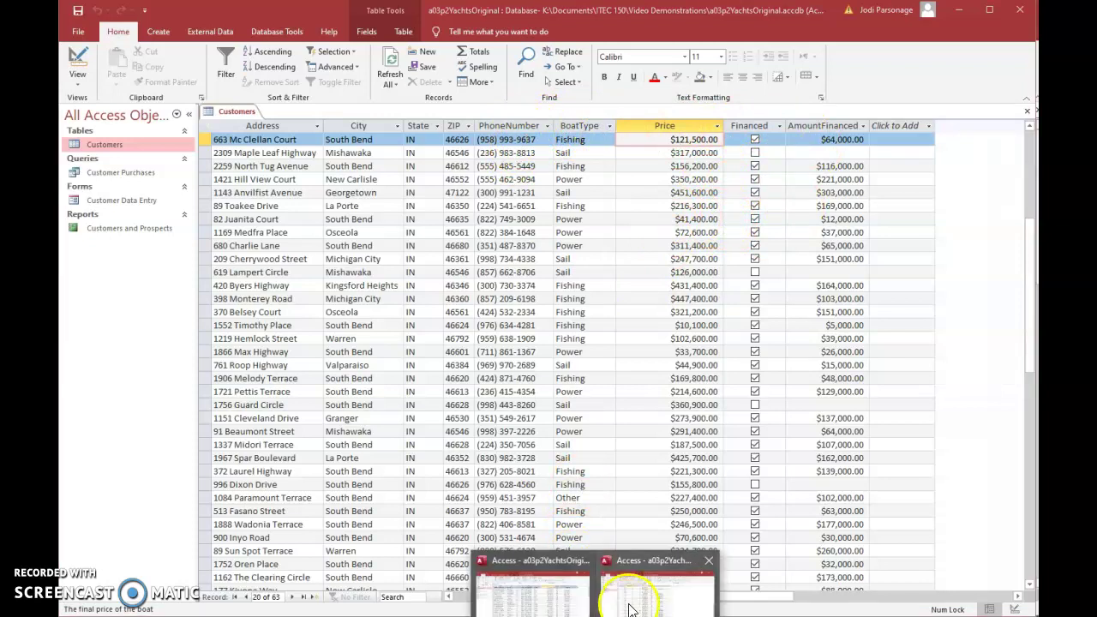
left_click(630, 563)
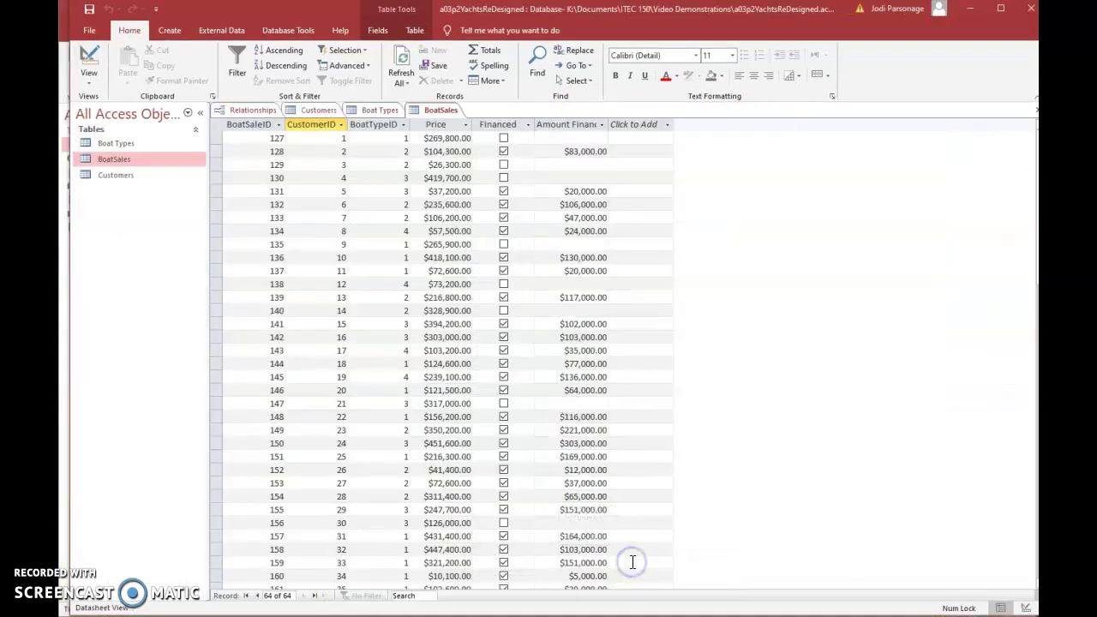
- Shift BoatSales slightly down and Customers slightly to the right in the relationships diagram
left_click(262, 112)
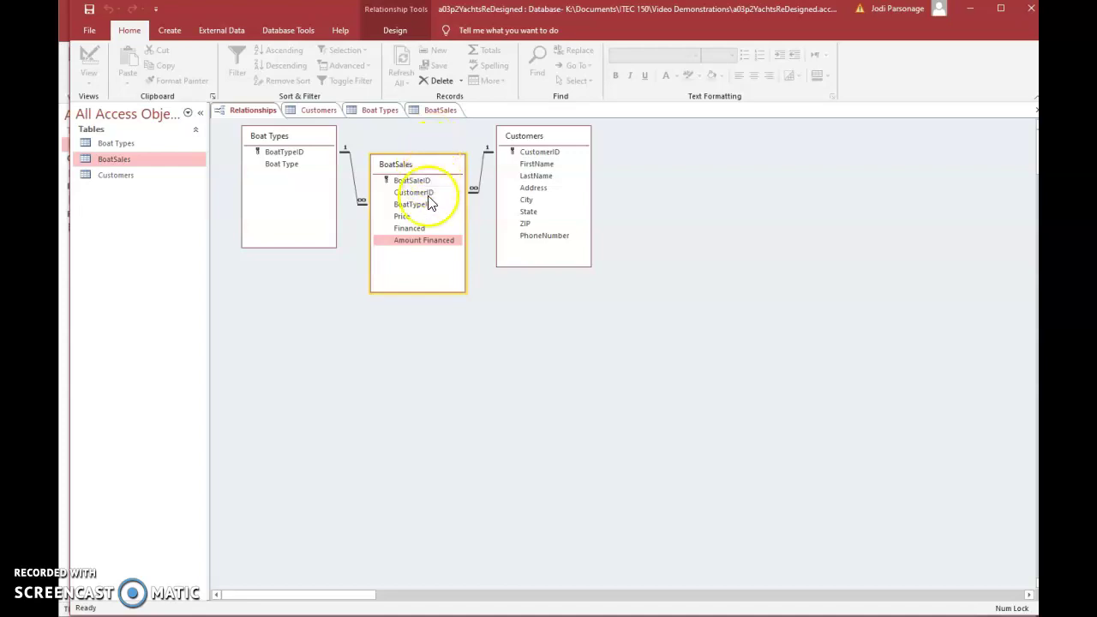
left_click_drag(403, 176, 403, 185)
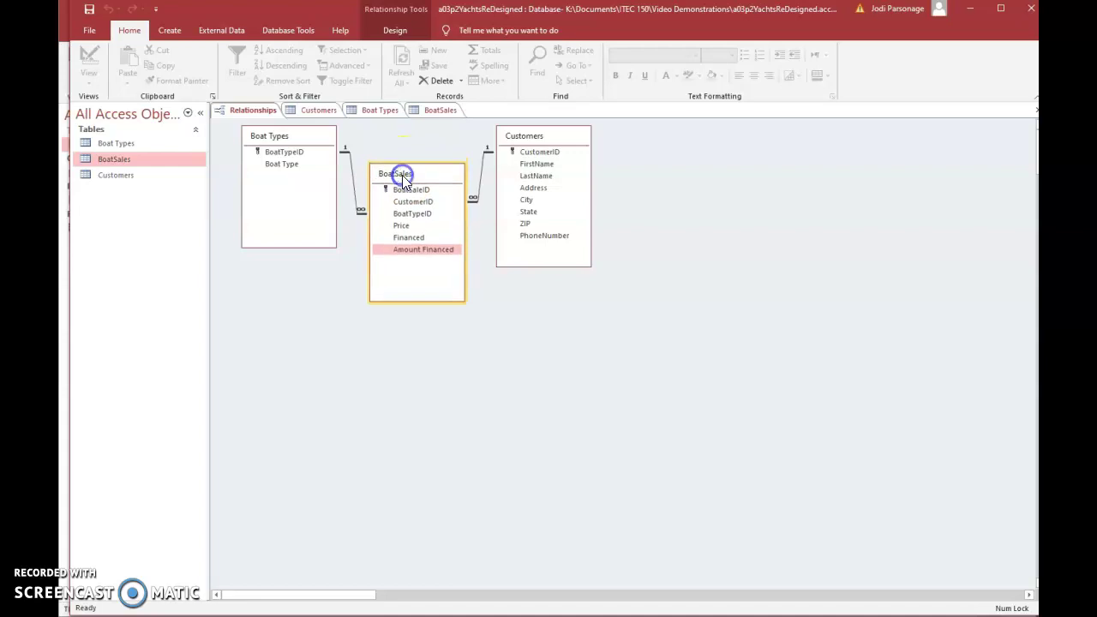
left_click_drag(525, 143, 532, 144)
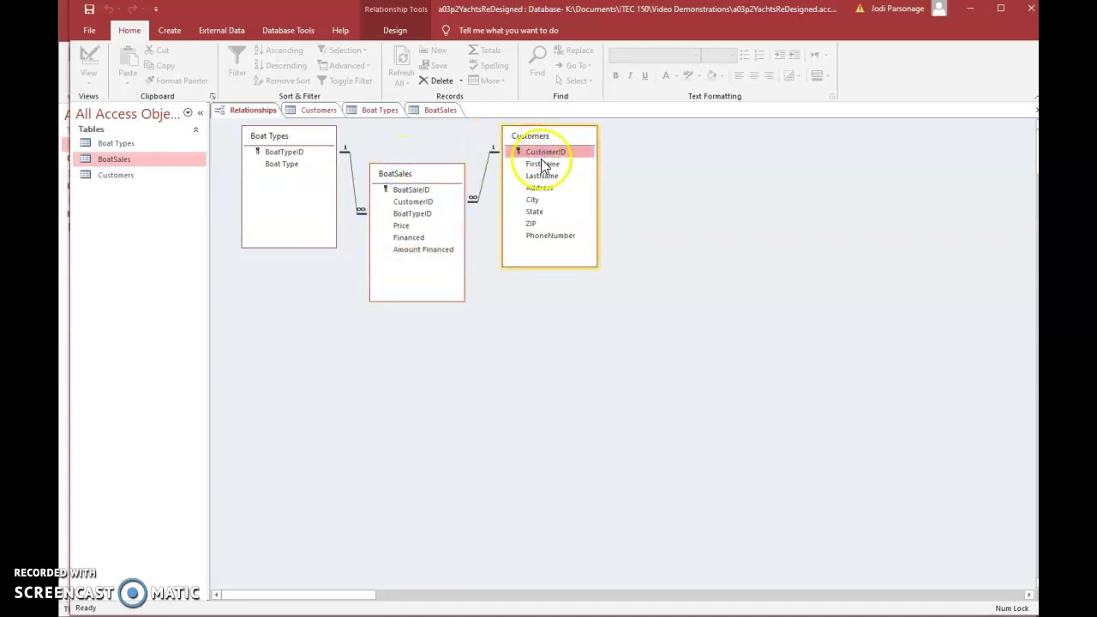